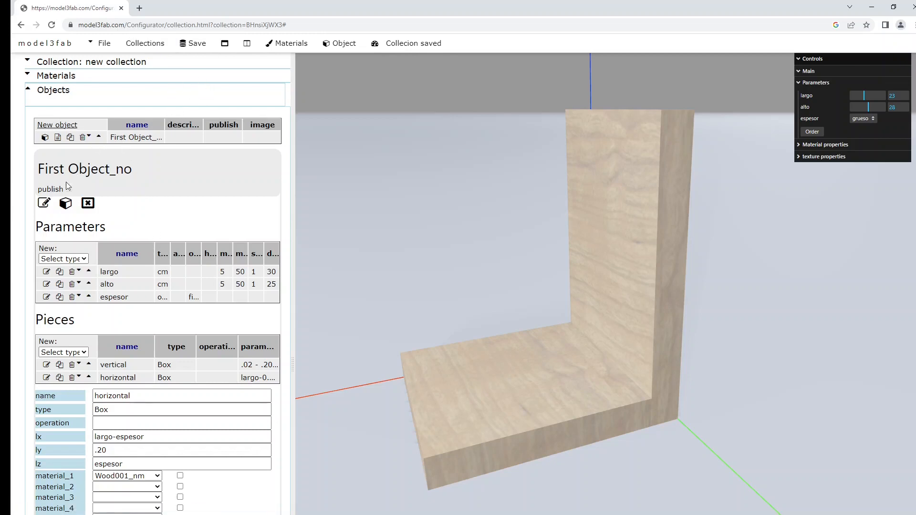
Step: Rename the first object to 'Sujeta libros', tick publish, and save it
{"action": "left_click", "coordinate": [46, 204]}
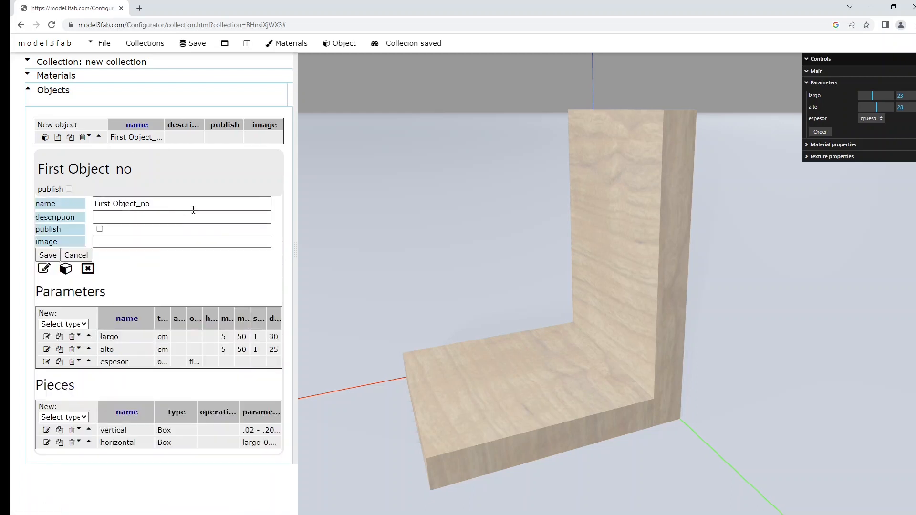
{"action": "left_click_drag", "start_coordinate": [155, 204], "coordinate": [100, 201]}
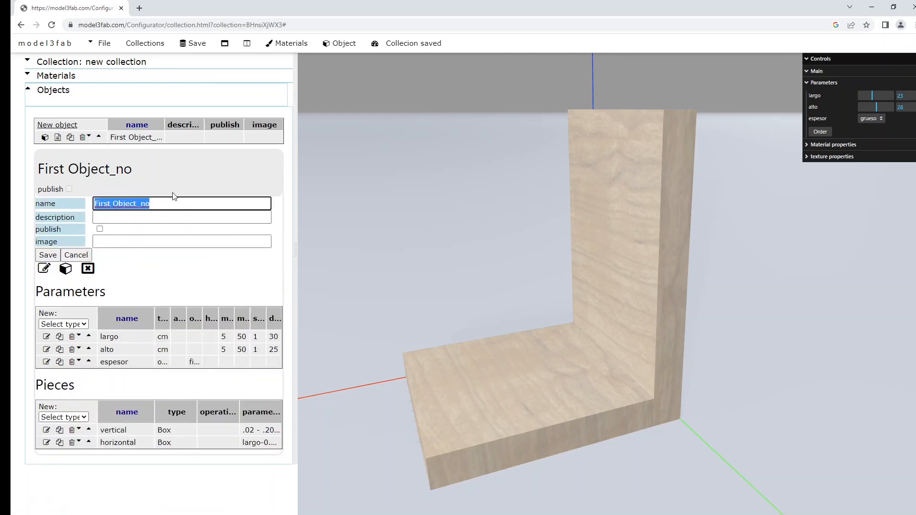
{"action": "type", "text": "Sujeta libros"}
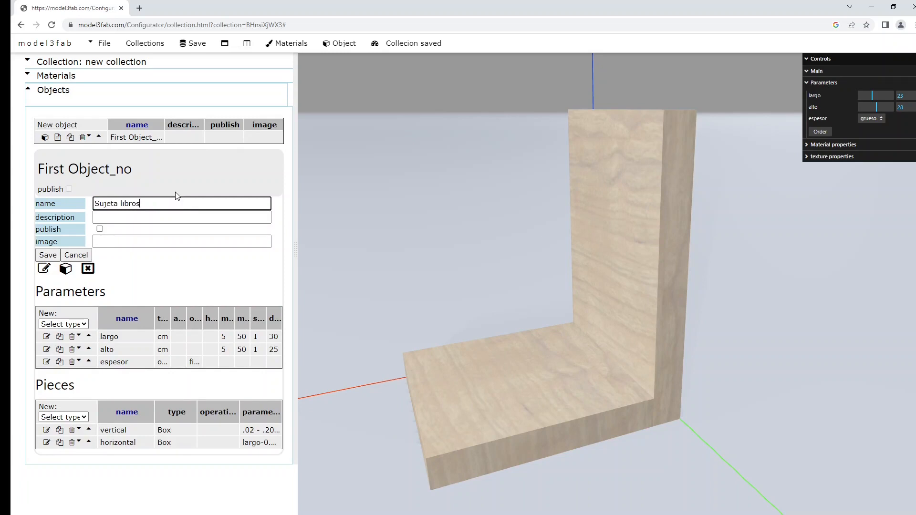
{"action": "left_click", "coordinate": [100, 229]}
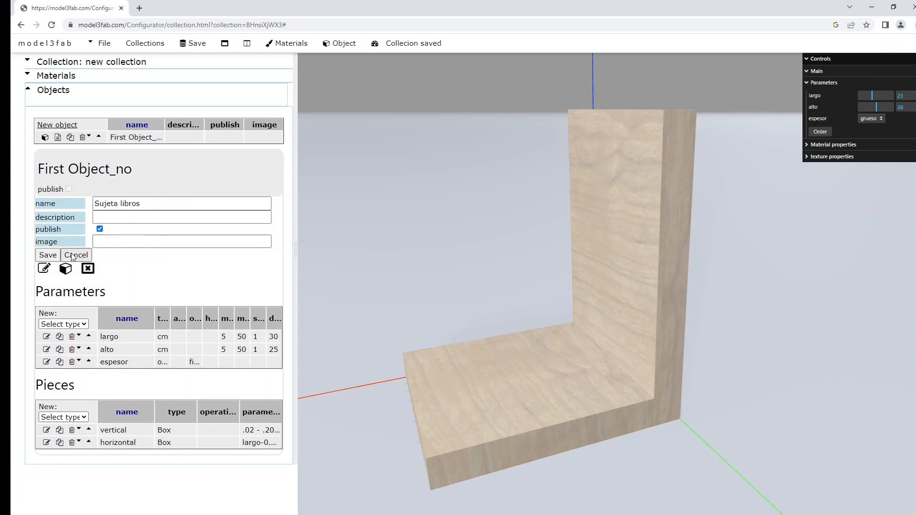
{"action": "left_click", "coordinate": [46, 256]}
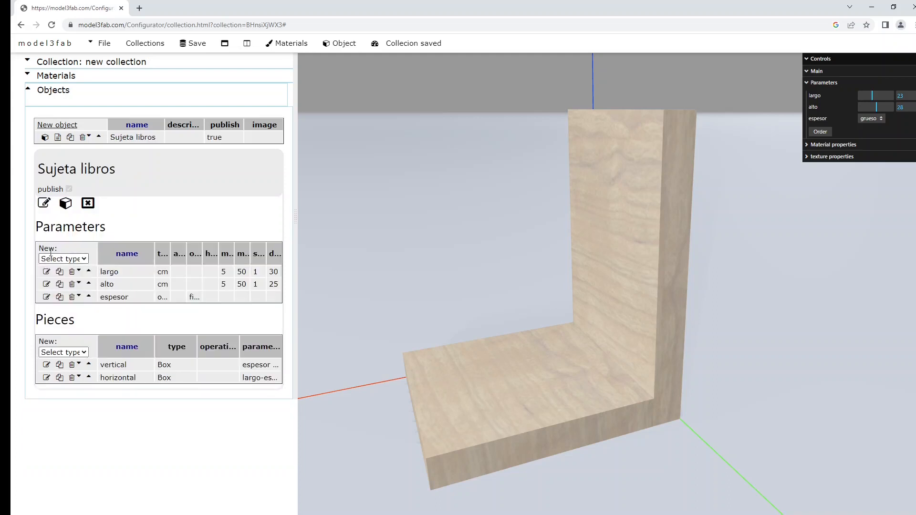
Step: Open the object's link from File > Share in a new tab and switch to that tab
{"action": "left_click", "coordinate": [102, 44]}
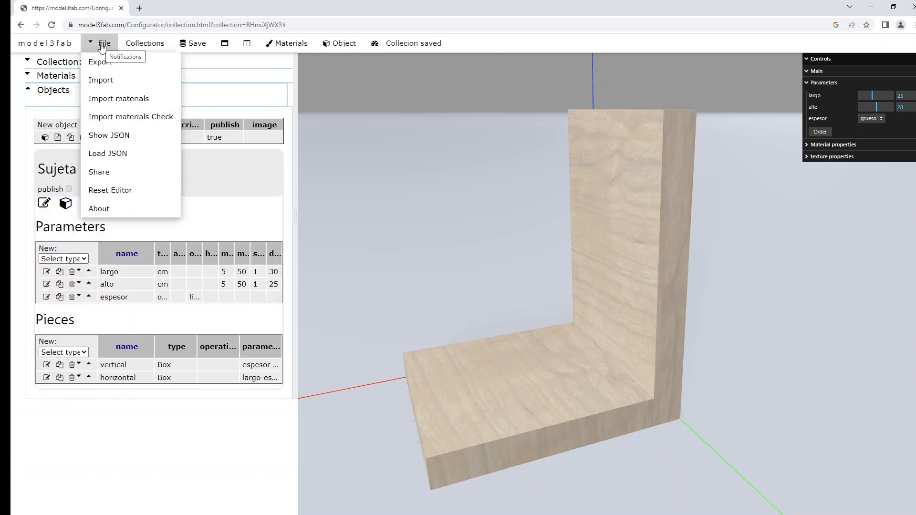
{"action": "left_click", "coordinate": [106, 172]}
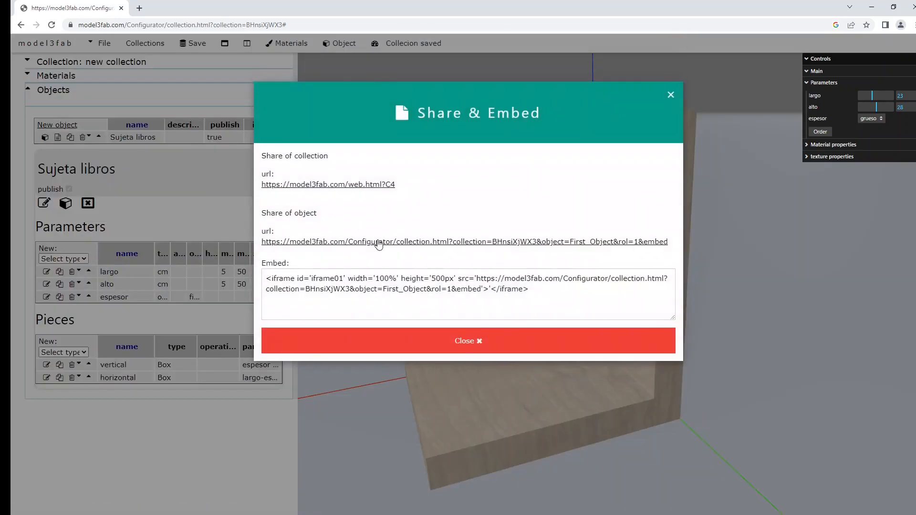
{"action": "middle_click", "coordinate": [378, 244]}
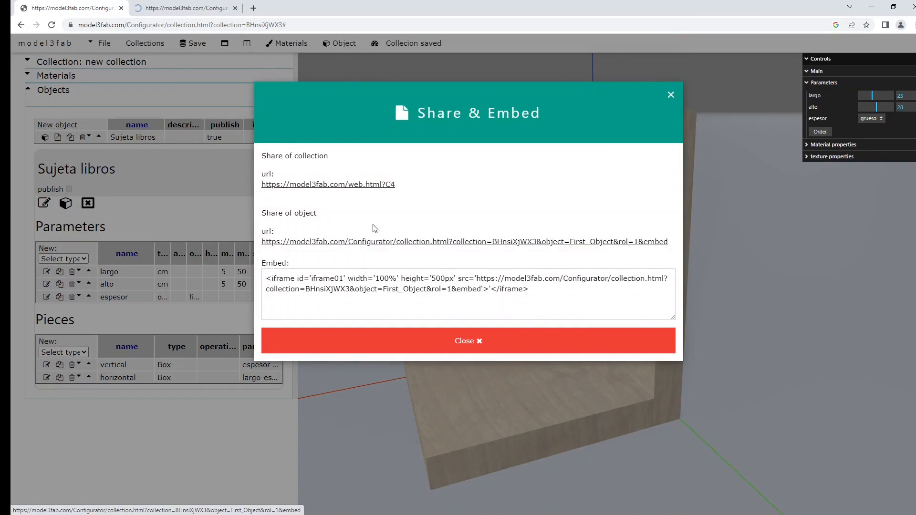
{"action": "left_click", "coordinate": [396, 342]}
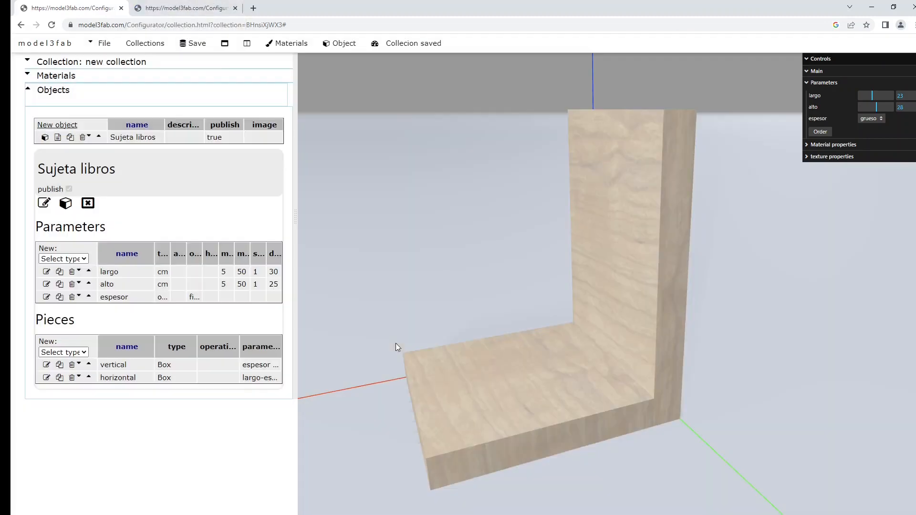
{"action": "left_click", "coordinate": [193, 8]}
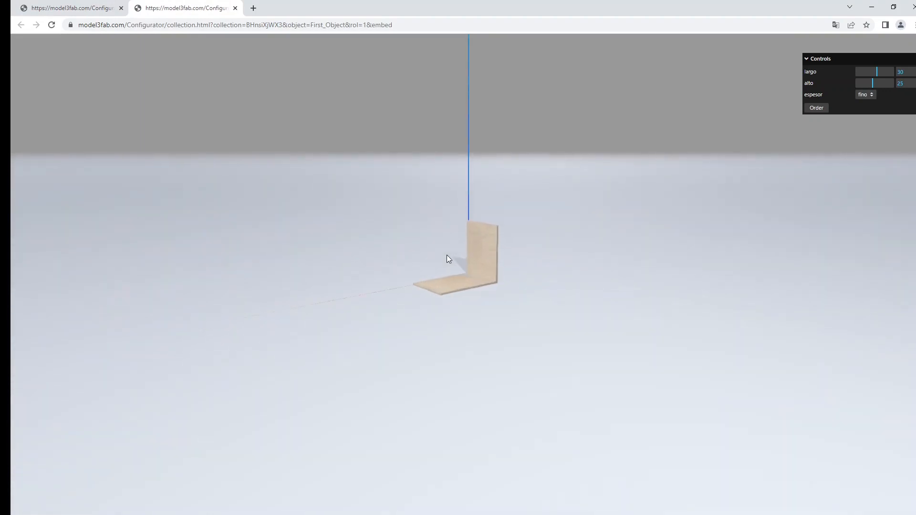
Step: Configure the bookend with espesor grueso and largo 36 in the embedded page
{"action": "mouse_move", "coordinate": [467, 259]}
{"action": "left_mouse_down"}
{"action": "mouse_move", "coordinate": [474, 263]}
{"action": "mouse_move", "coordinate": [438, 284]}
{"action": "mouse_move", "coordinate": [458, 272]}
{"action": "left_mouse_up"}
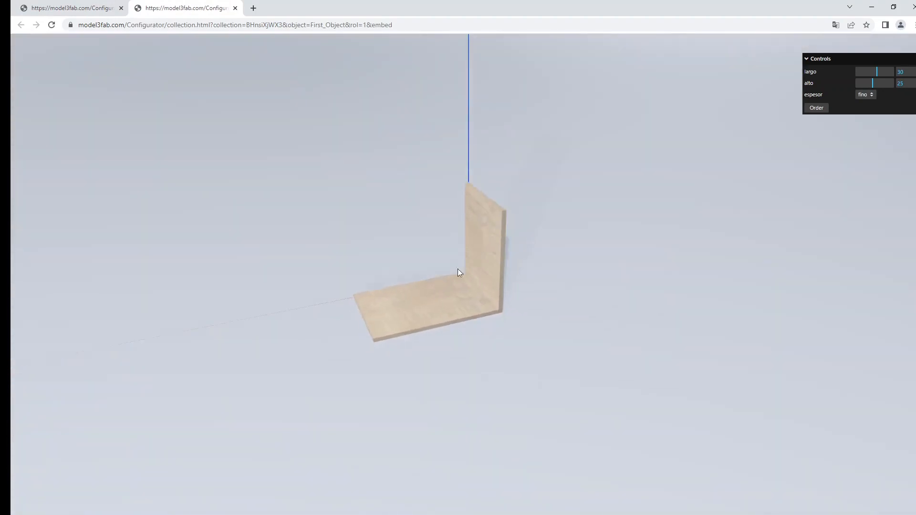
{"action": "left_click", "coordinate": [869, 94]}
{"action": "left_click", "coordinate": [871, 118]}
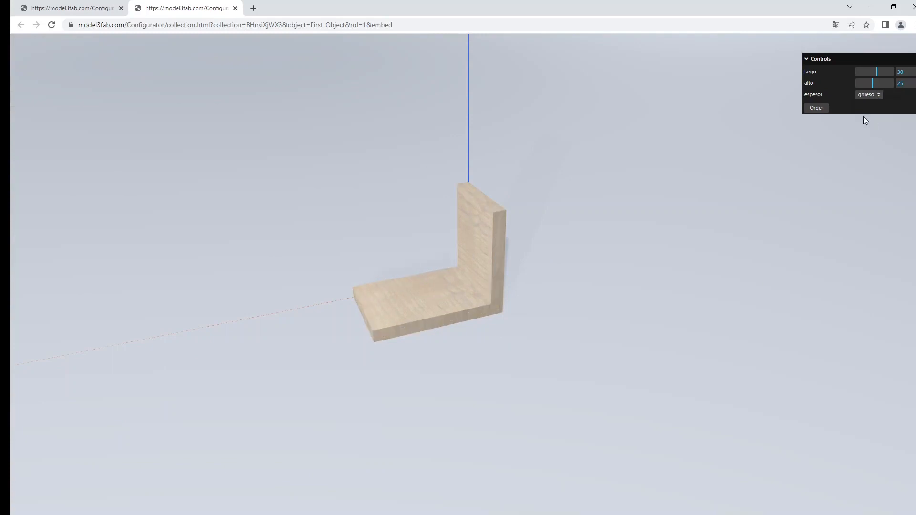
{"action": "mouse_move", "coordinate": [870, 72]}
{"action": "left_mouse_down"}
{"action": "mouse_move", "coordinate": [856, 72]}
{"action": "mouse_move", "coordinate": [881, 72]}
{"action": "left_mouse_up"}
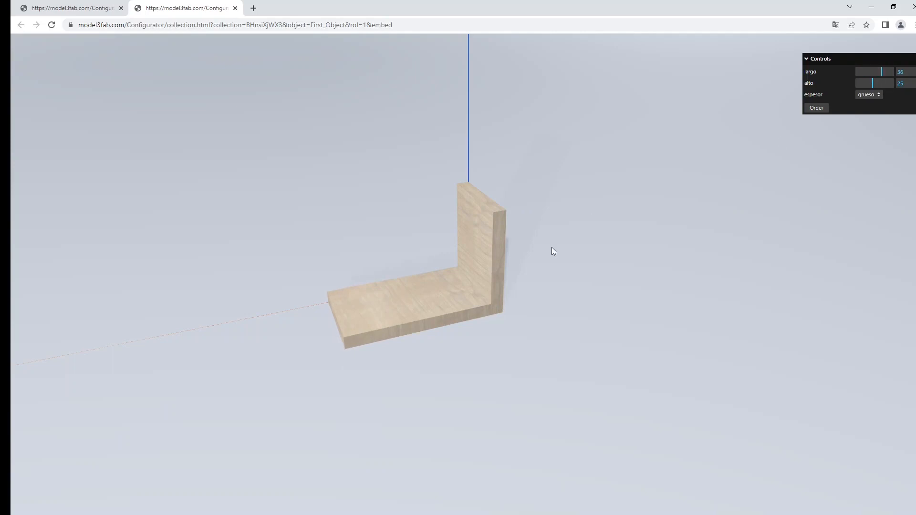
Step: Place the order with a contact e-mail address, then return to the editor tab
{"action": "left_click", "coordinate": [816, 108]}
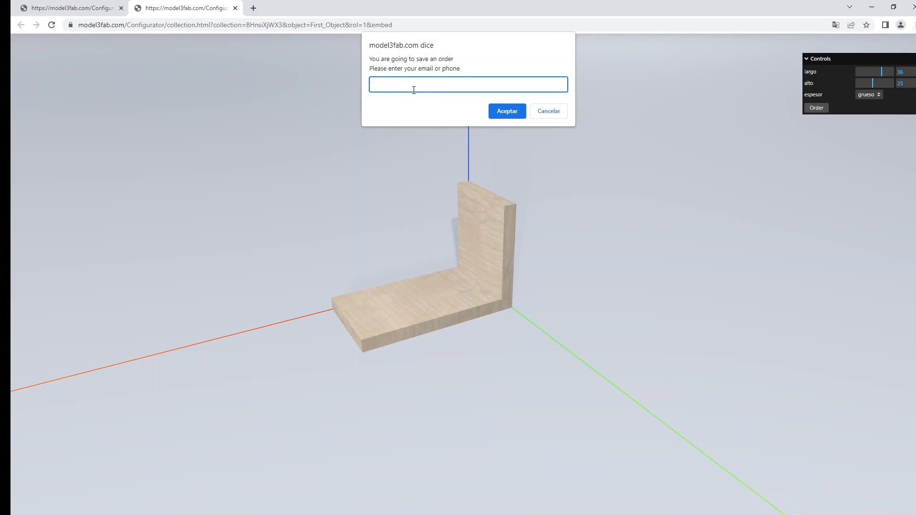
{"action": "left_click", "coordinate": [509, 112]}
{"action": "left_click", "coordinate": [94, 10]}
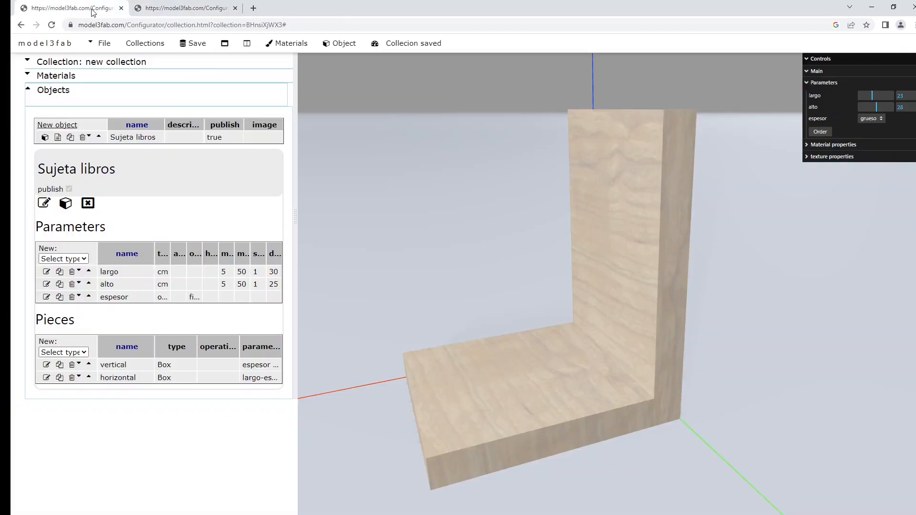
Step: Review the order's values (largo 36, alto 25, espesor .03) and its 3D view, then return to Collections
{"action": "left_click", "coordinate": [144, 44]}
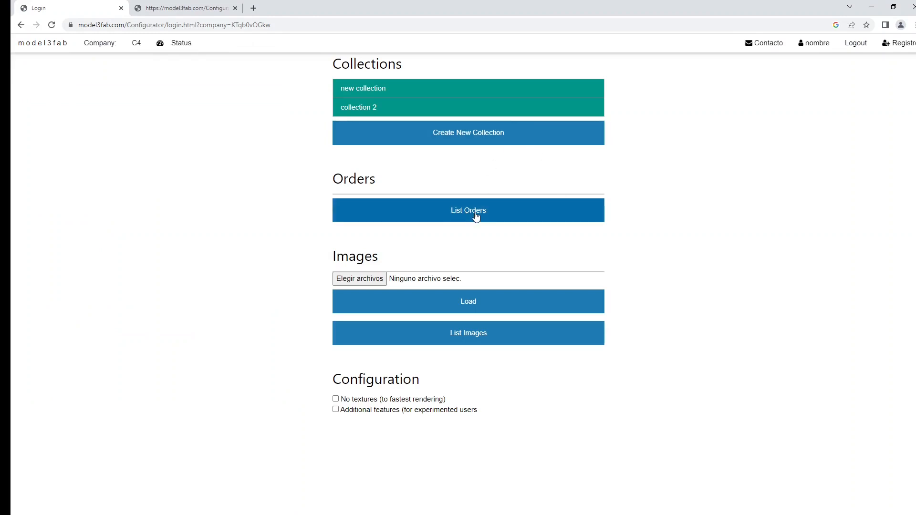
{"action": "left_click", "coordinate": [471, 217]}
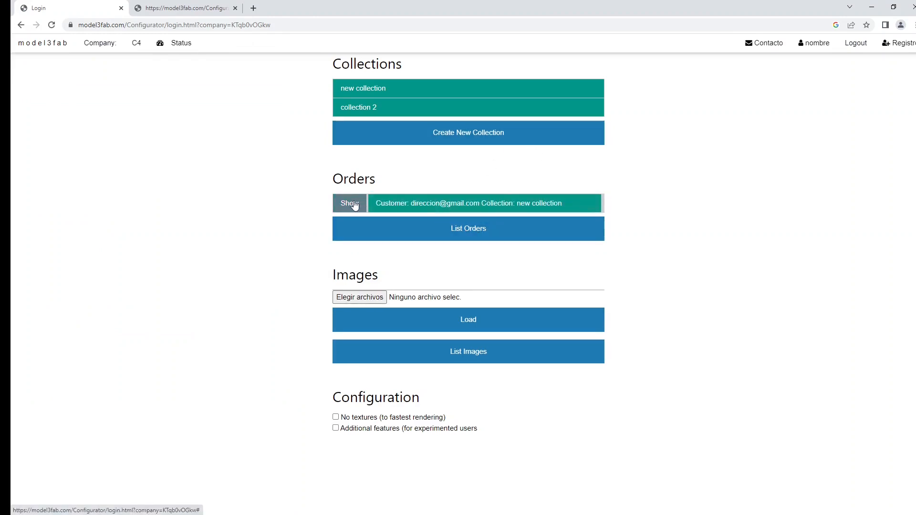
{"action": "left_click", "coordinate": [352, 203]}
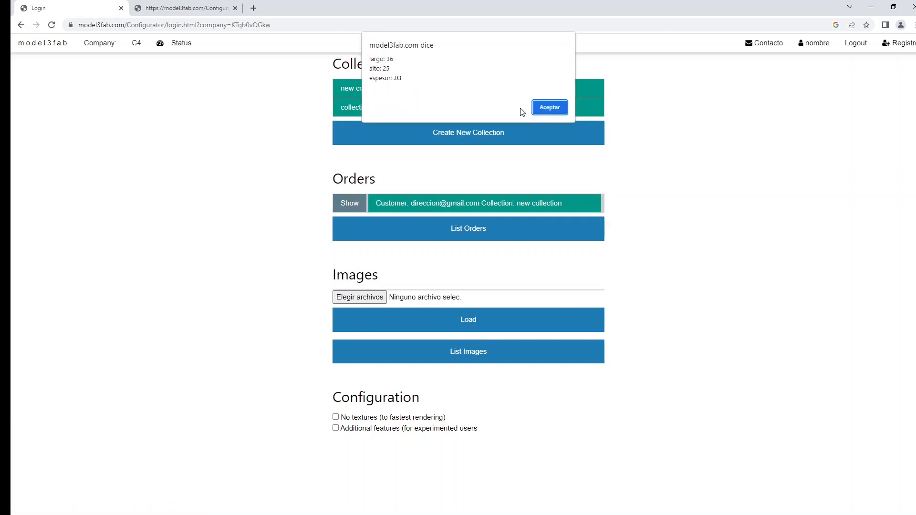
{"action": "left_click", "coordinate": [548, 108]}
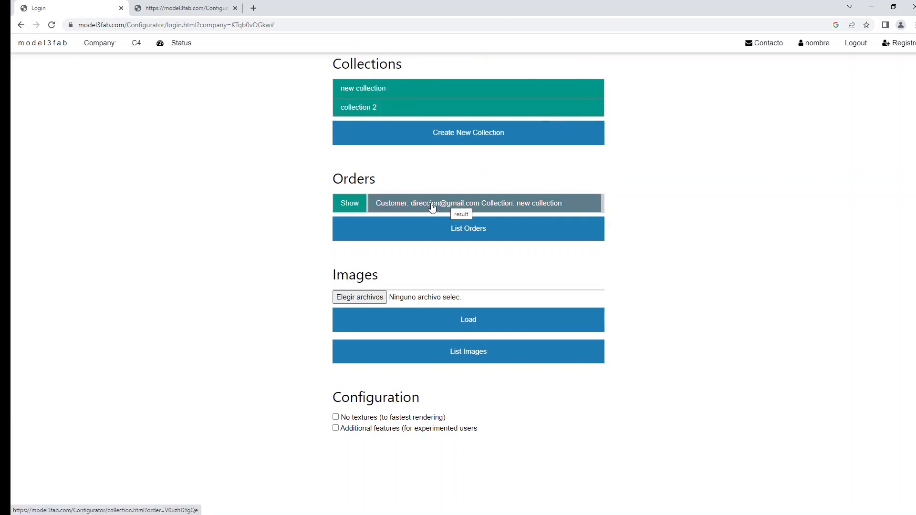
{"action": "left_click", "coordinate": [432, 209]}
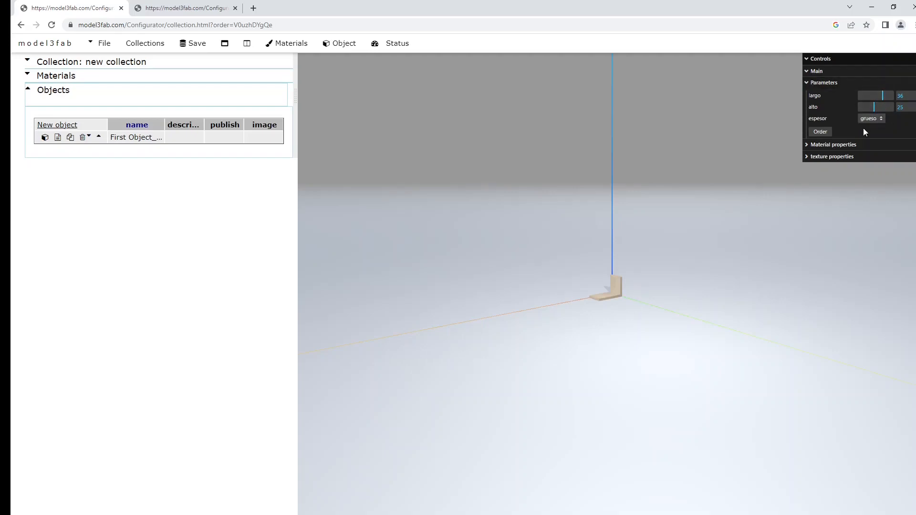
{"action": "left_click", "coordinate": [144, 45]}
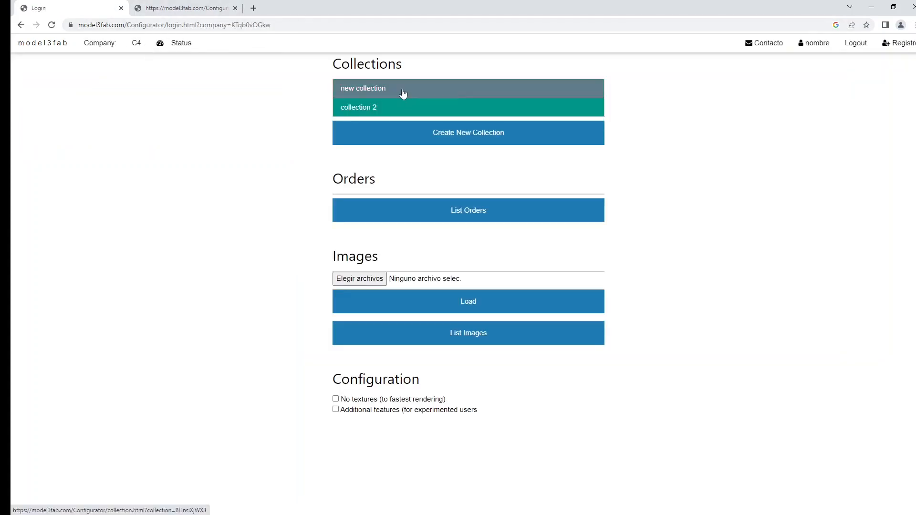
Step: In the new collection, rename the first object 'Sujeta libros', describe it 'Sujeta libros de 2 tablas', and publish it
{"action": "left_click", "coordinate": [403, 93]}
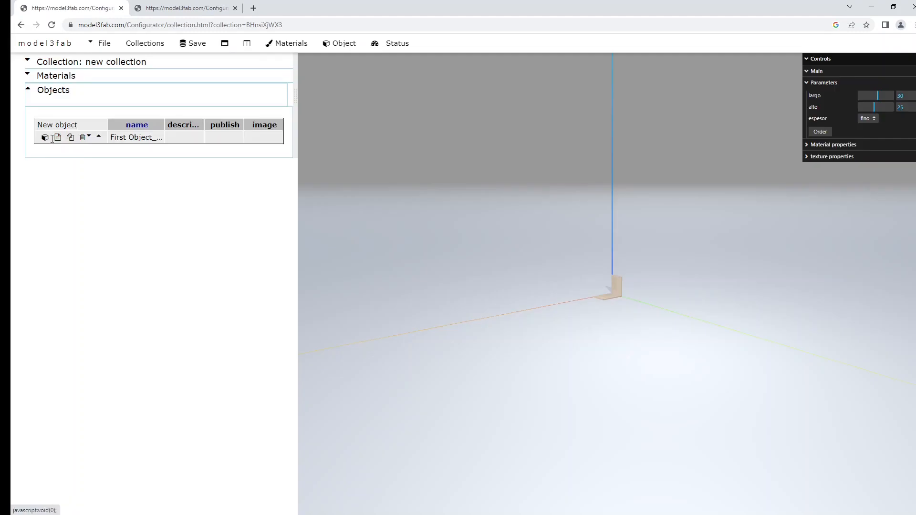
{"action": "left_click", "coordinate": [56, 138]}
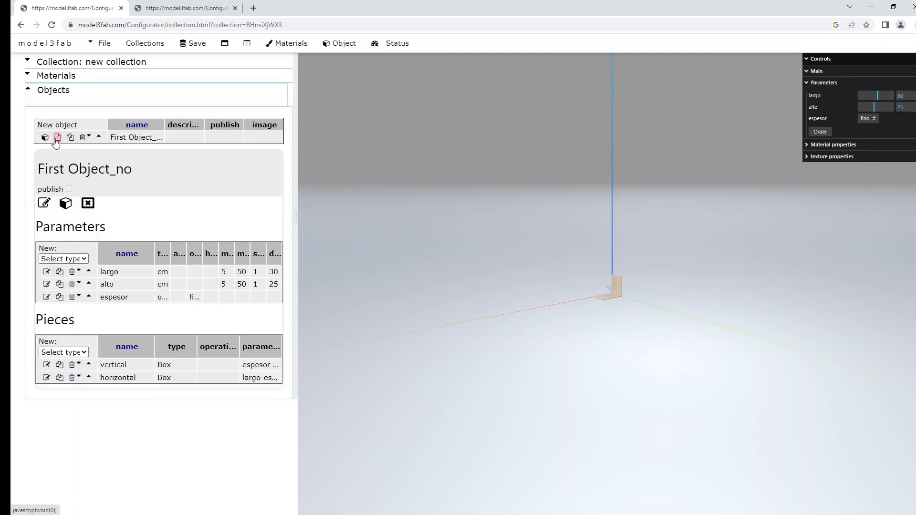
{"action": "left_click", "coordinate": [45, 204]}
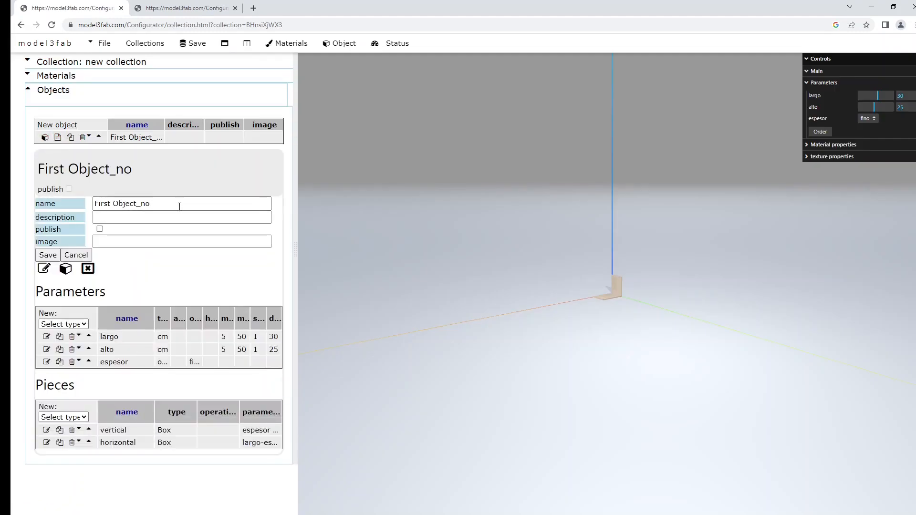
{"action": "left_click_drag", "start_coordinate": [180, 205], "coordinate": [91, 201]}
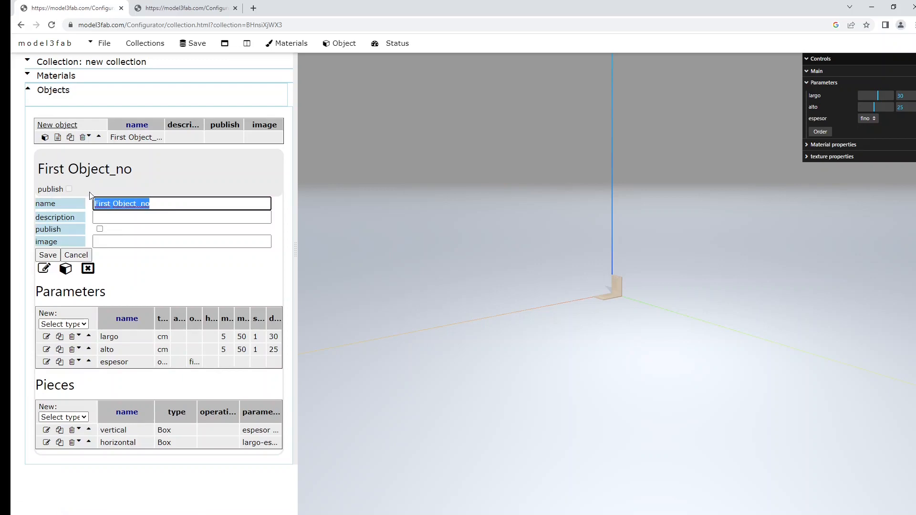
{"action": "type", "text": "Sujeta libros"}
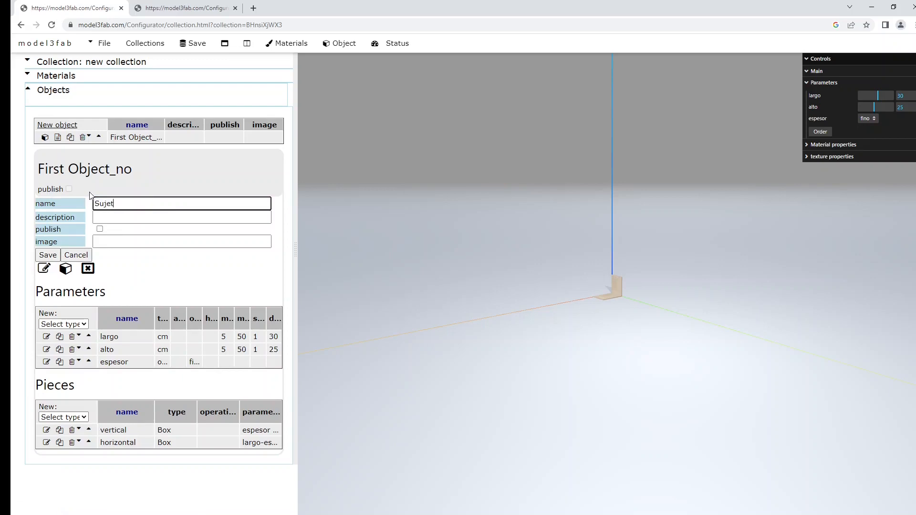
{"action": "key", "text": "Tab"}
{"action": "type", "text": "Sujeta libros de 2 tablas"}
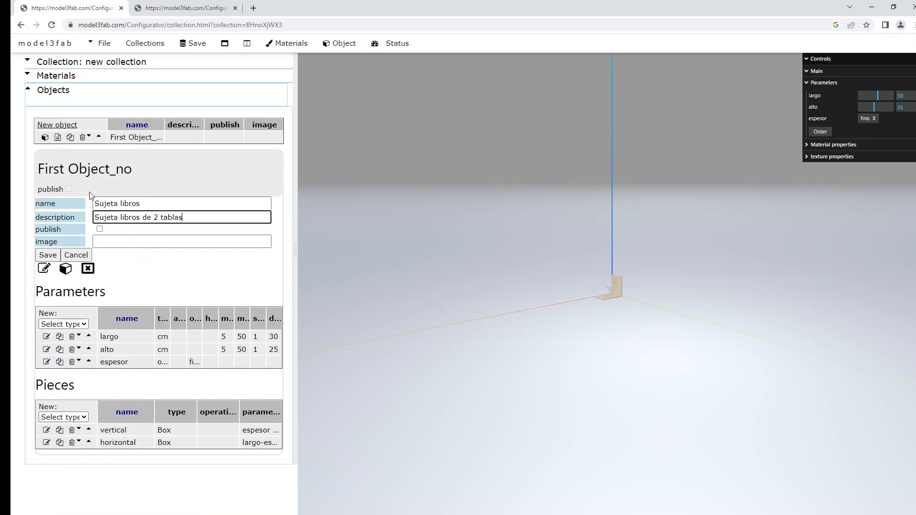
{"action": "left_click", "coordinate": [99, 230]}
{"action": "left_click", "coordinate": [47, 255]}
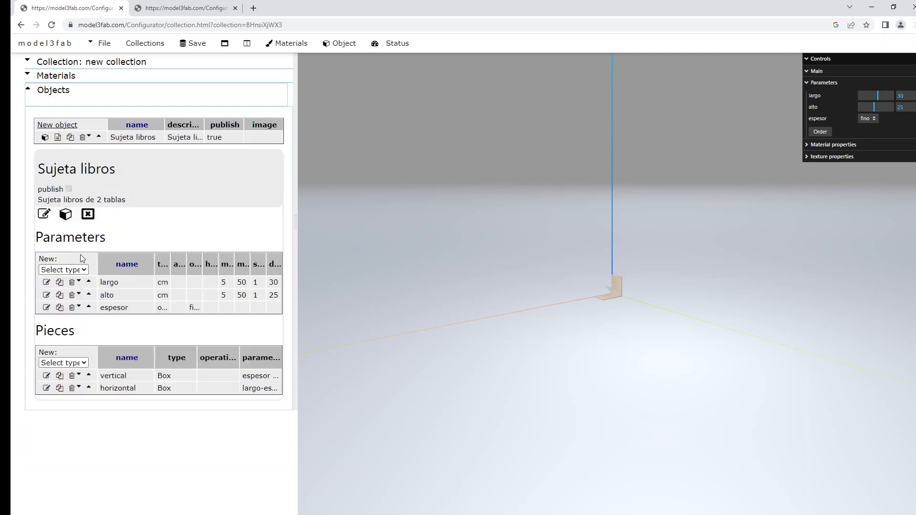
Step: Save the collection to the database and zoom in on the bookend preview
{"action": "left_click", "coordinate": [196, 44]}
{"action": "left_click", "coordinate": [196, 44]}
{"action": "scroll", "coordinate": [626, 279], "scroll_direction": "up", "scroll_amount": 5}
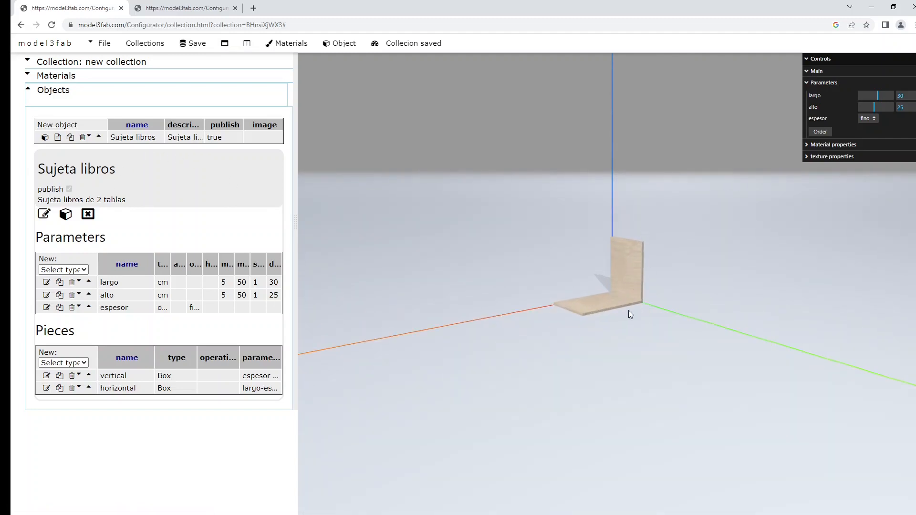
{"action": "scroll", "coordinate": [620, 314], "scroll_direction": "up", "scroll_amount": 3}
{"action": "scroll", "coordinate": [618, 316], "scroll_direction": "up", "scroll_amount": 1}
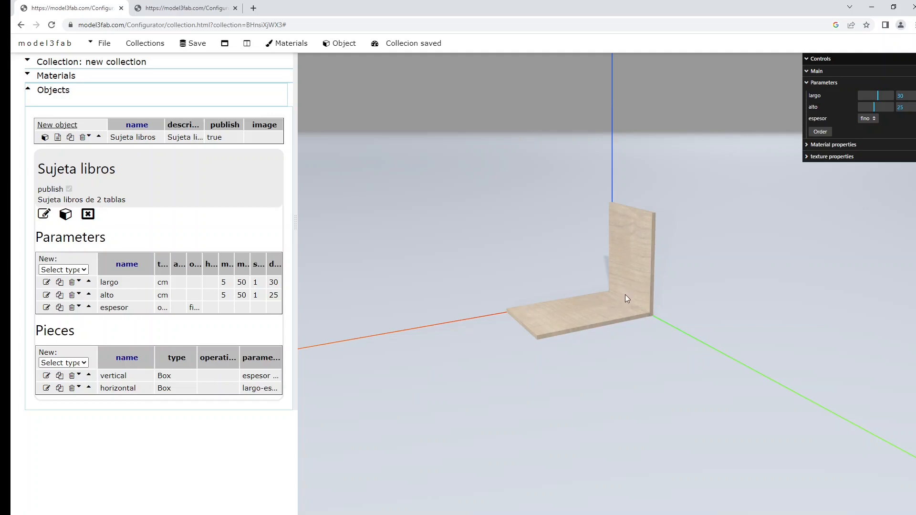
Step: Duplicate Sujeta libros and save the copy, unpublished, as 'Libreria' with description 'Libreria de baldas'
{"action": "left_click", "coordinate": [70, 139]}
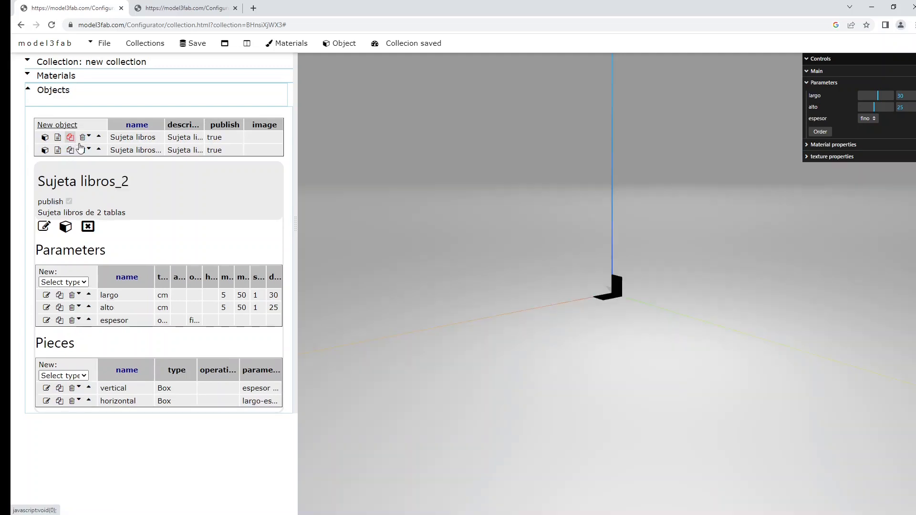
{"action": "left_click", "coordinate": [44, 226]}
{"action": "triple_click", "coordinate": [177, 231]}
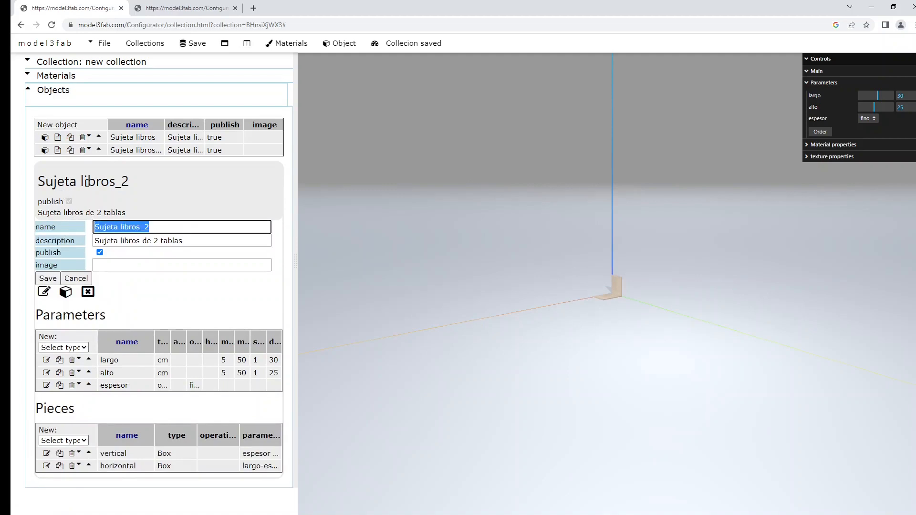
{"action": "type", "text": "Libreria"}
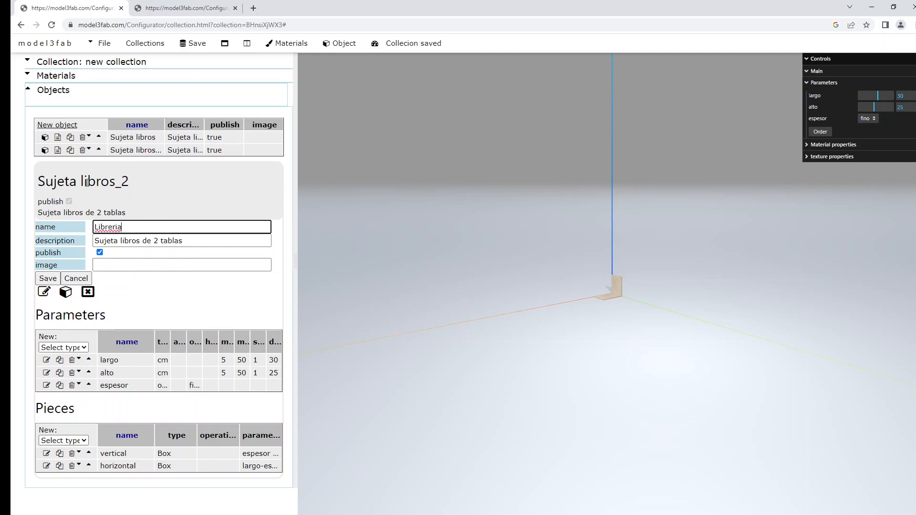
{"action": "key", "text": "Tab"}
{"action": "type", "text": "Libreria de baldas"}
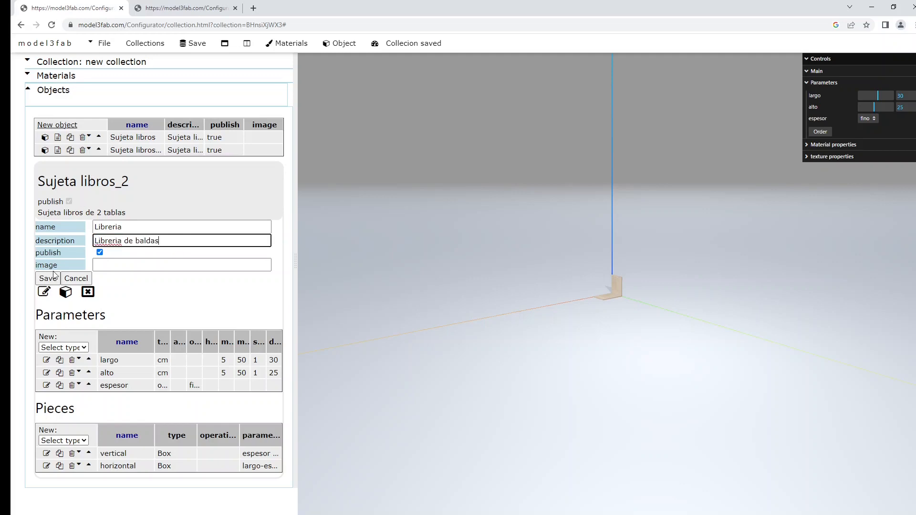
{"action": "left_click", "coordinate": [100, 253]}
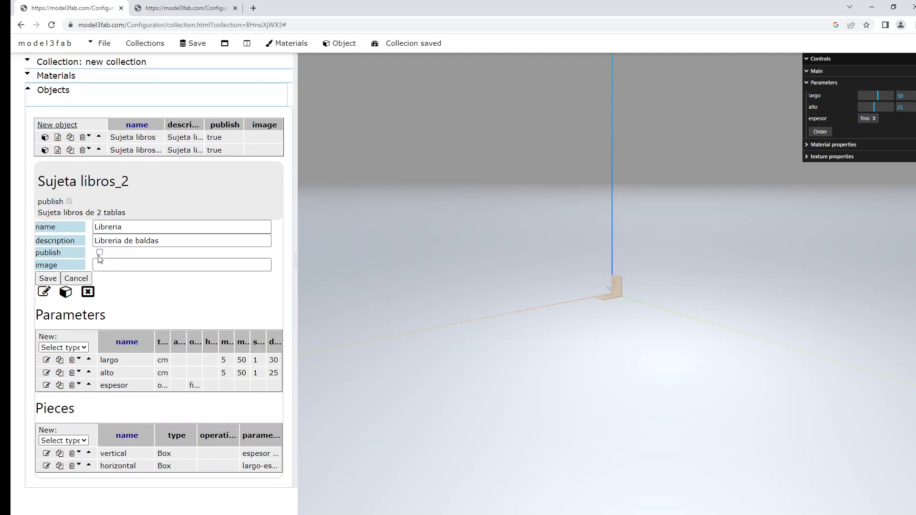
{"action": "left_click", "coordinate": [47, 279]}
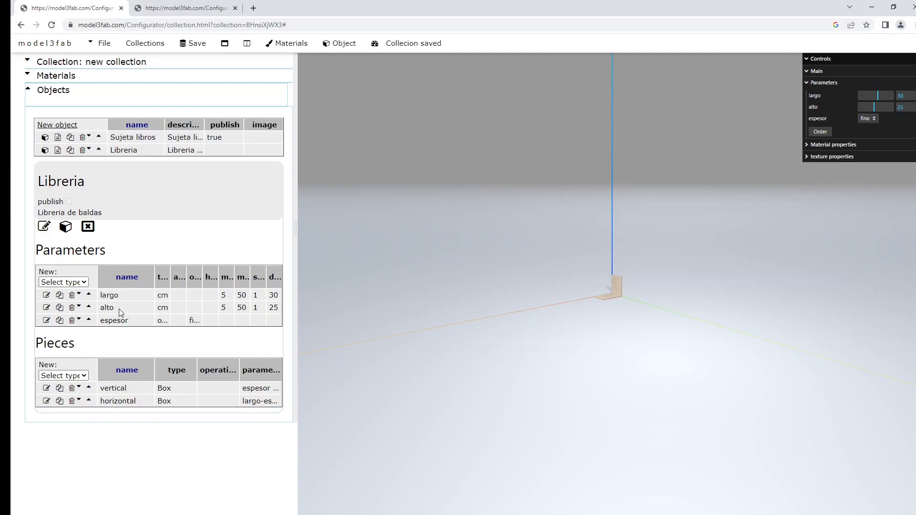
Step: Add a new type u parameter named baldas
{"action": "left_click", "coordinate": [65, 282]}
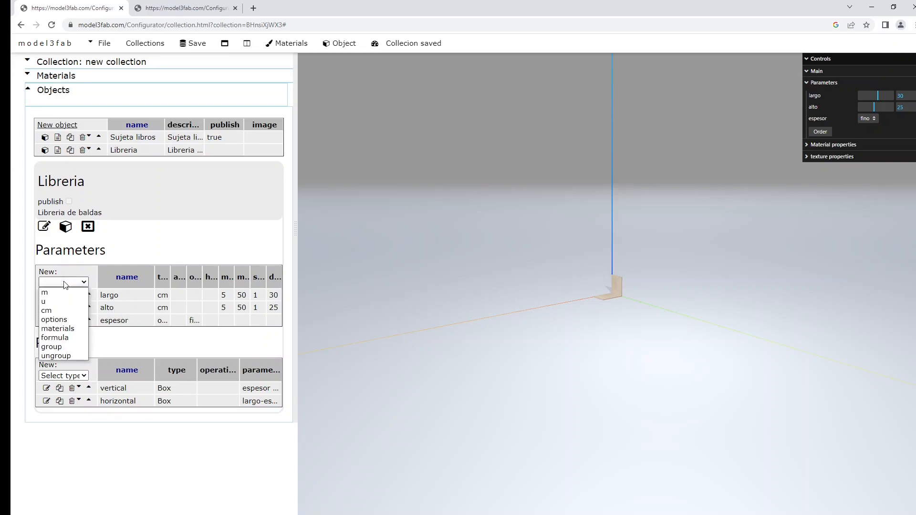
{"action": "left_click", "coordinate": [47, 301]}
{"action": "left_click", "coordinate": [120, 339]}
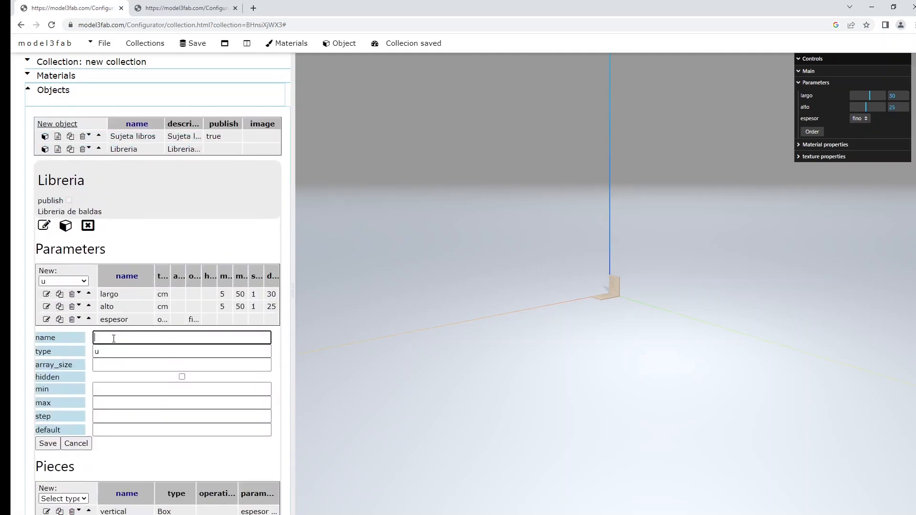
{"action": "type", "text": "baldas"}
Step: Give baldas min 1, max 12, step 1, default 6, save it, and reload the object
{"action": "key", "text": "Tab"}
{"action": "key", "text": "Tab"}
{"action": "key", "text": "Tab"}
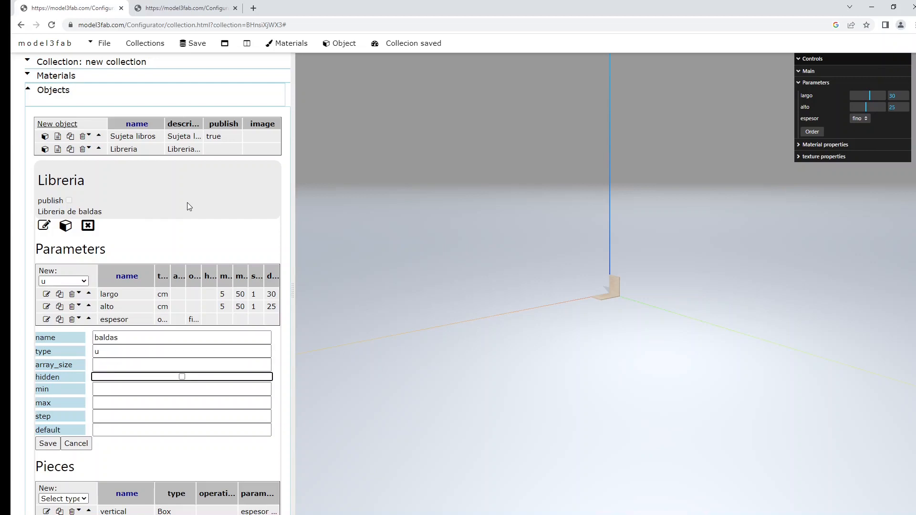
{"action": "key", "text": "Tab"}
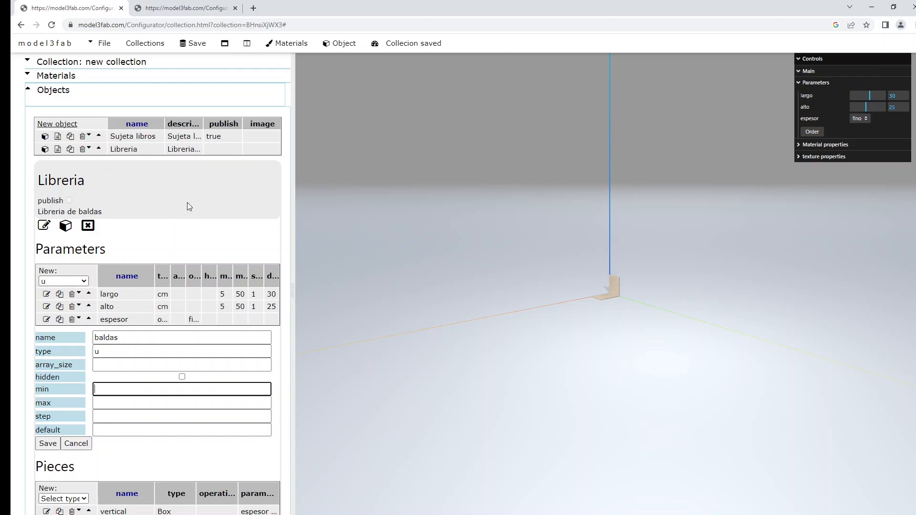
{"action": "type", "text": "1"}
{"action": "key", "text": "Tab"}
{"action": "type", "text": "12"}
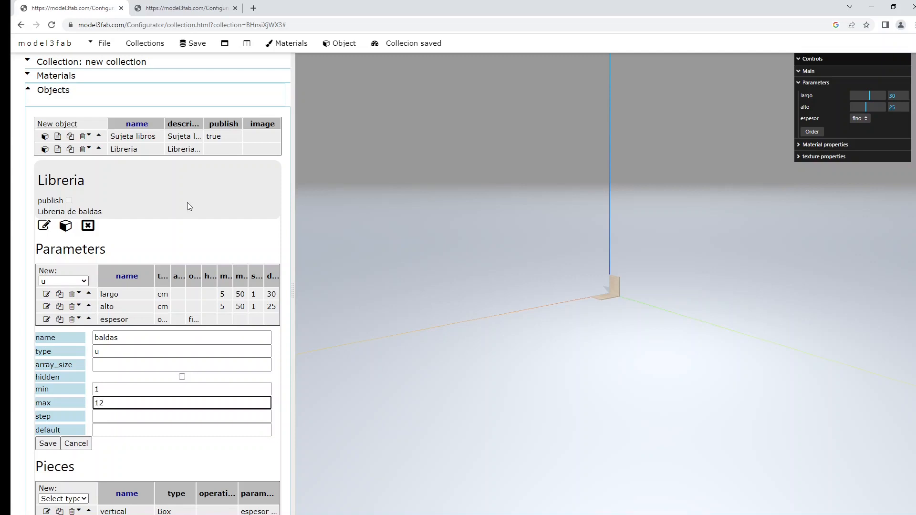
{"action": "key", "text": "Tab"}
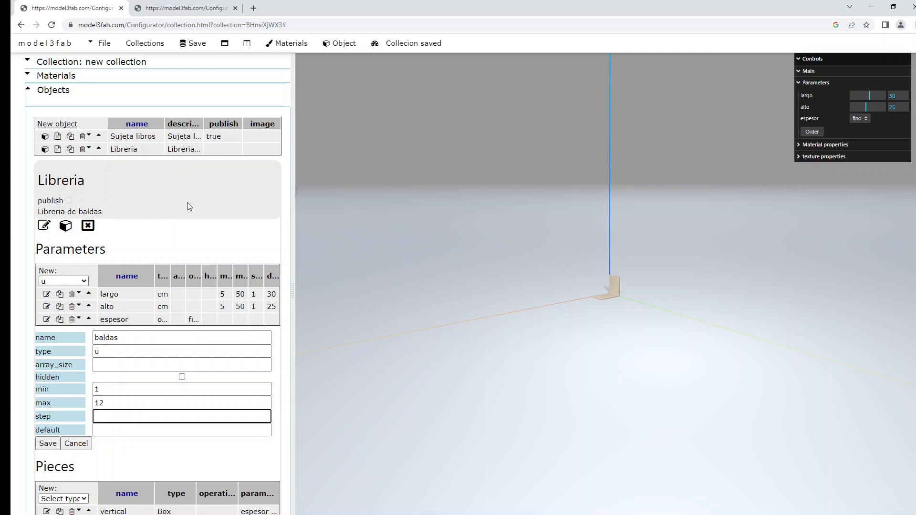
{"action": "type", "text": "1"}
{"action": "key", "text": "Tab"}
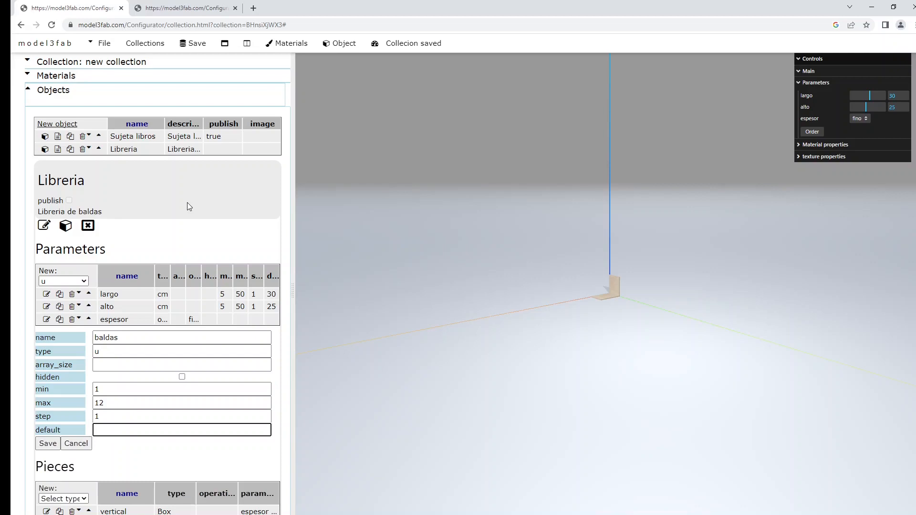
{"action": "type", "text": "6"}
{"action": "left_click", "coordinate": [48, 443]}
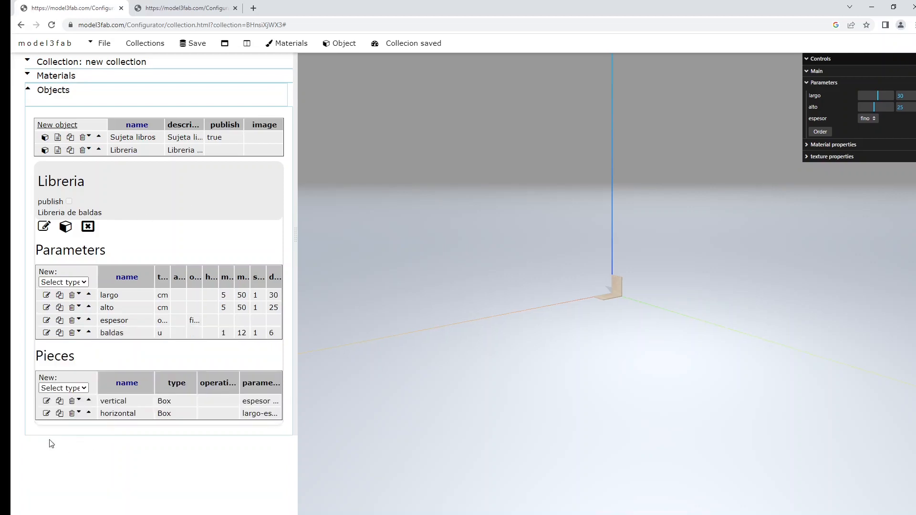
{"action": "left_click", "coordinate": [66, 229]}
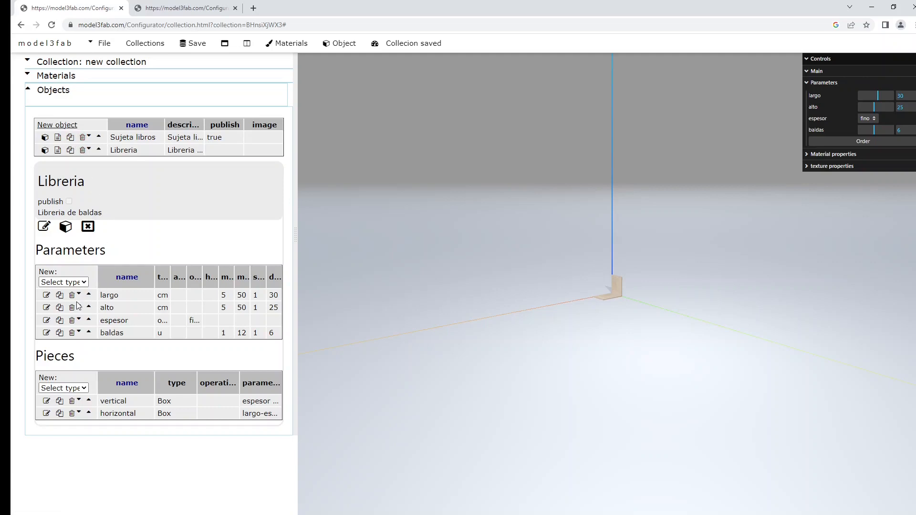
Step: Change largo to min 10, max 120, default 60
{"action": "left_click", "coordinate": [46, 295]}
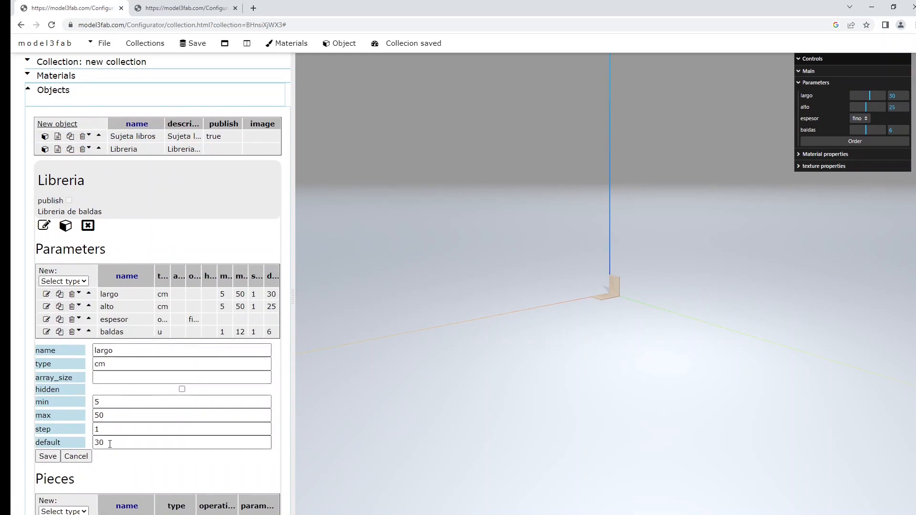
{"action": "left_click_drag", "start_coordinate": [109, 443], "coordinate": [75, 438]}
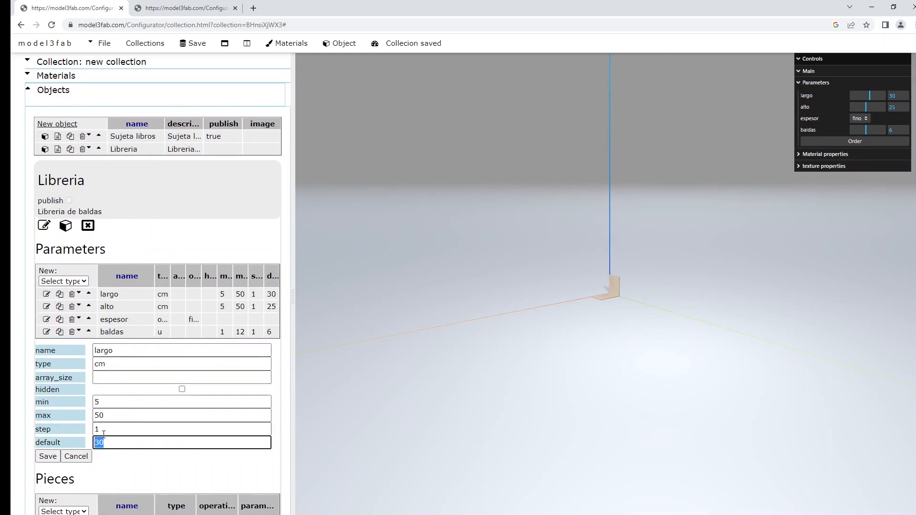
{"action": "type", "text": "60"}
{"action": "left_click_drag", "start_coordinate": [101, 402], "coordinate": [73, 402]}
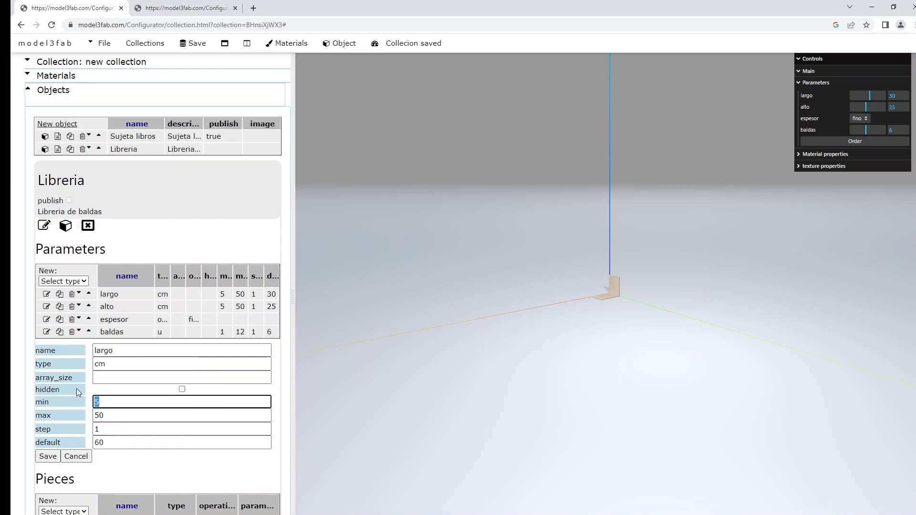
{"action": "type", "text": "10"}
{"action": "key", "text": "Tab"}
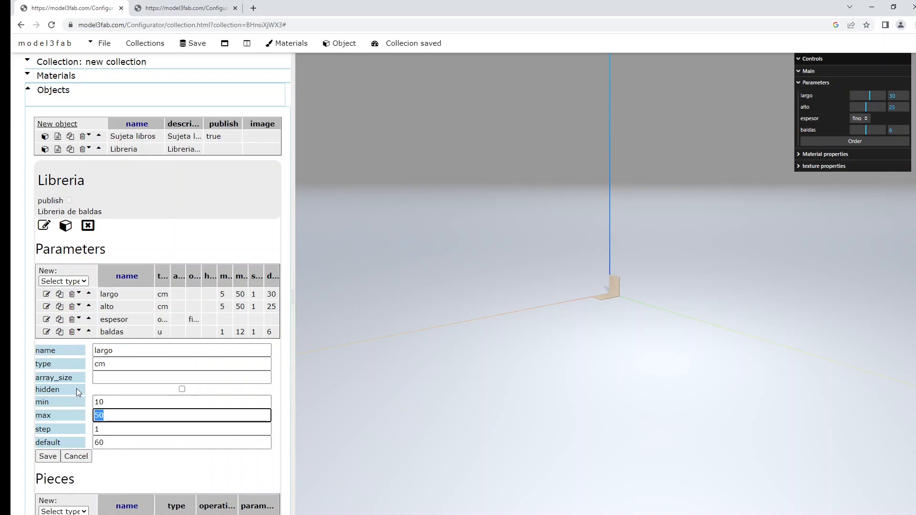
{"action": "type", "text": "120"}
{"action": "left_click", "coordinate": [53, 457]}
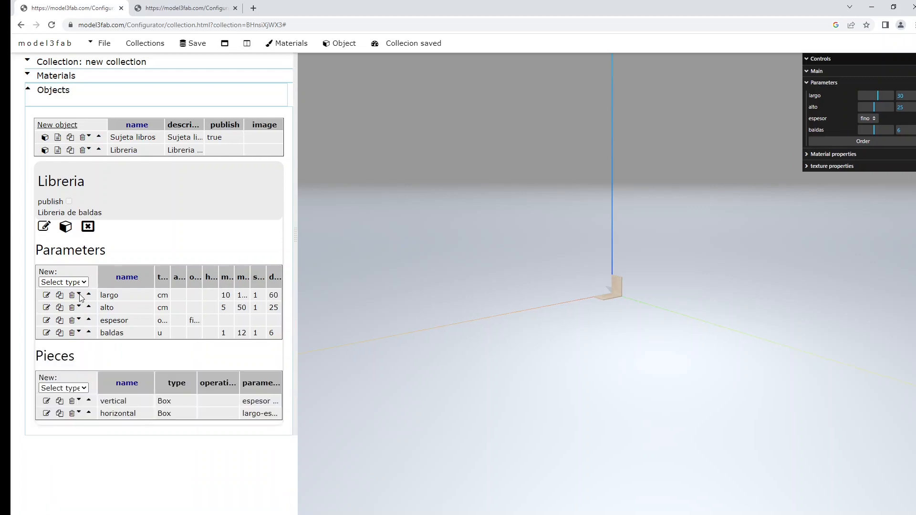
Step: Change alto to min 10, max 240, default 160
{"action": "left_click", "coordinate": [46, 307]}
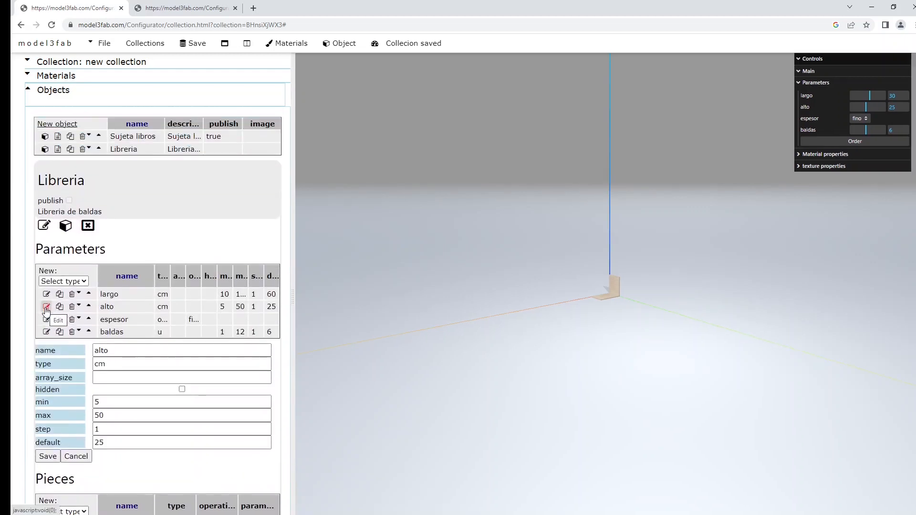
{"action": "left_click", "coordinate": [114, 401]}
{"action": "left_click_drag", "start_coordinate": [115, 400], "coordinate": [82, 402]}
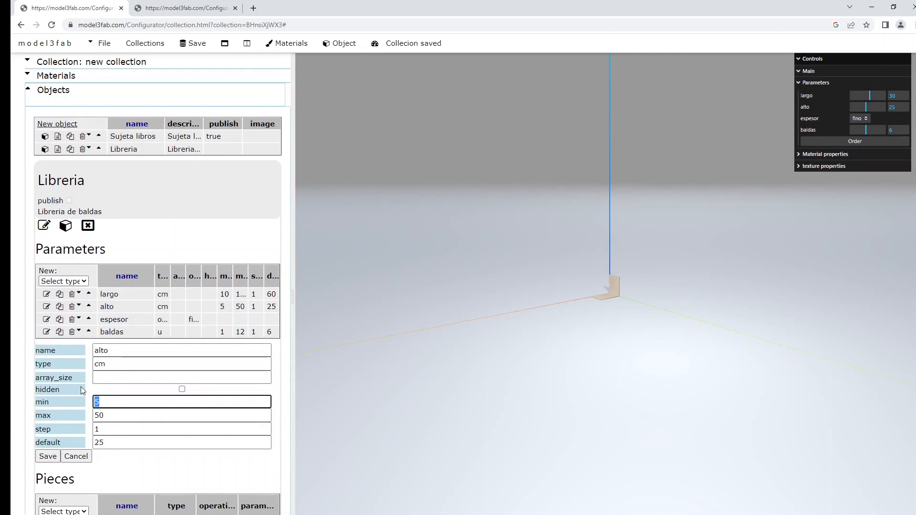
{"action": "type", "text": "10"}
{"action": "key", "text": "Tab"}
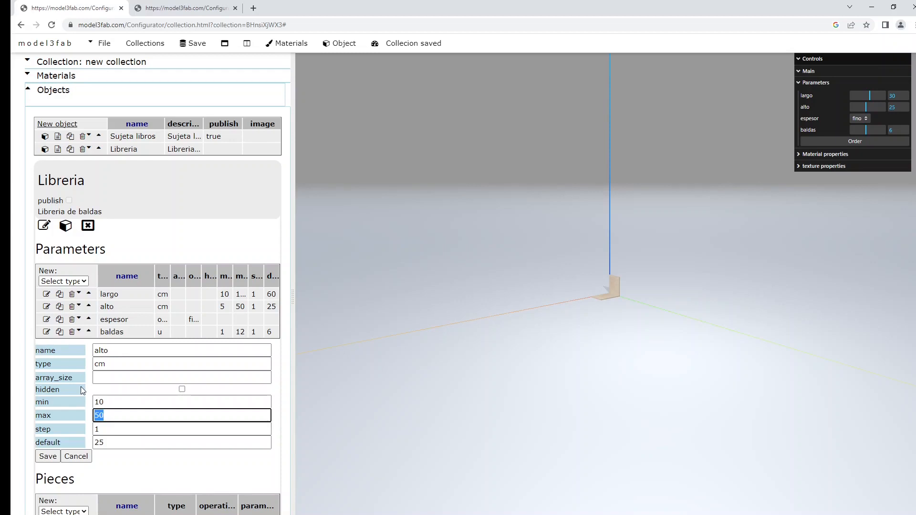
{"action": "type", "text": "240"}
{"action": "key", "text": "Tab"}
{"action": "key", "text": "Tab"}
{"action": "type", "text": "160"}
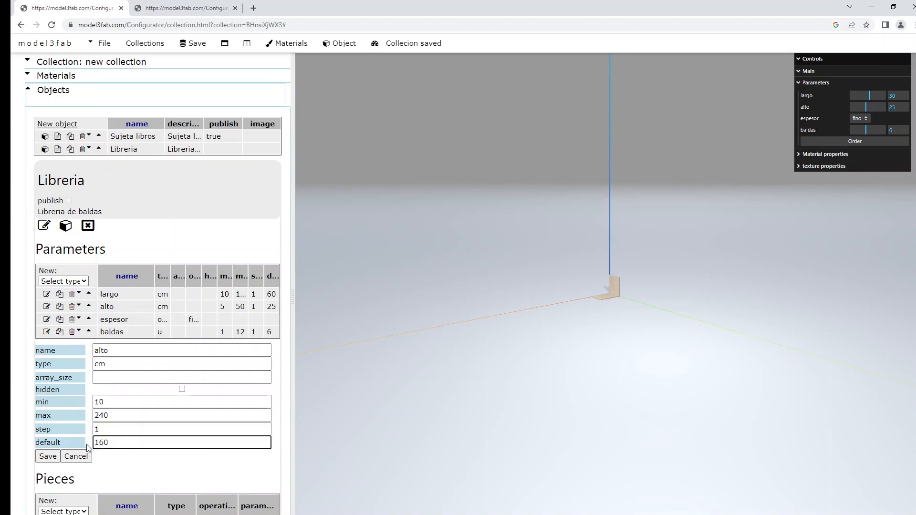
{"action": "left_click", "coordinate": [48, 457]}
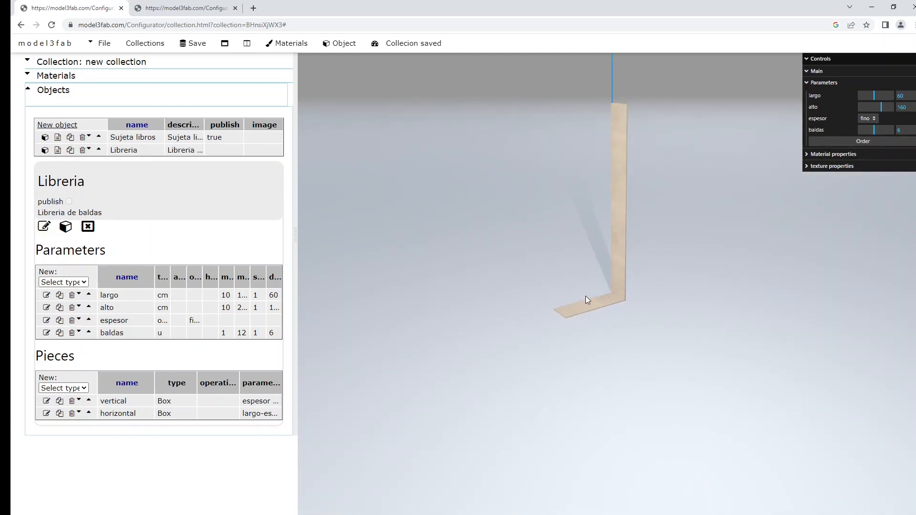
Step: Orbit the preview slightly to inspect the 60 by 160 L-shaped boards
{"action": "left_click_drag", "start_coordinate": [597, 315], "coordinate": [582, 315]}
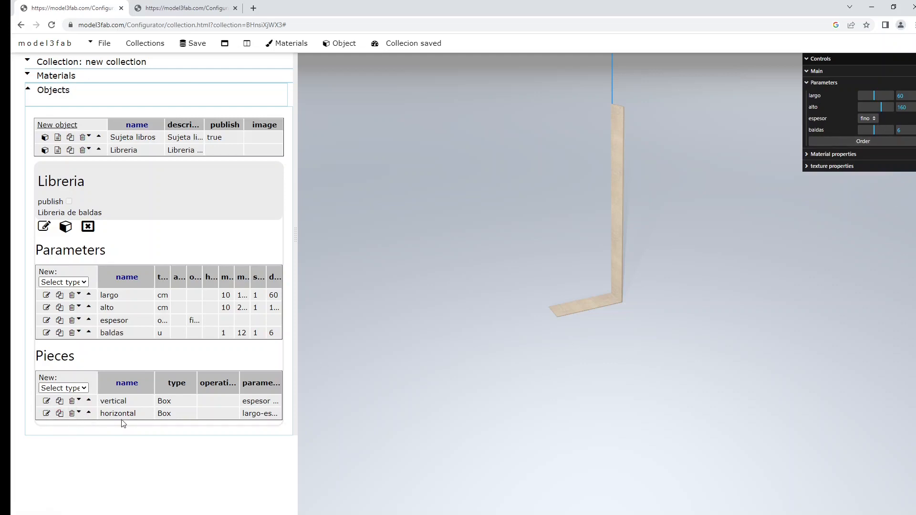
Step: Set the horizontal piece's array_size to 3 and replace its z value with index
{"action": "left_click", "coordinate": [46, 414]}
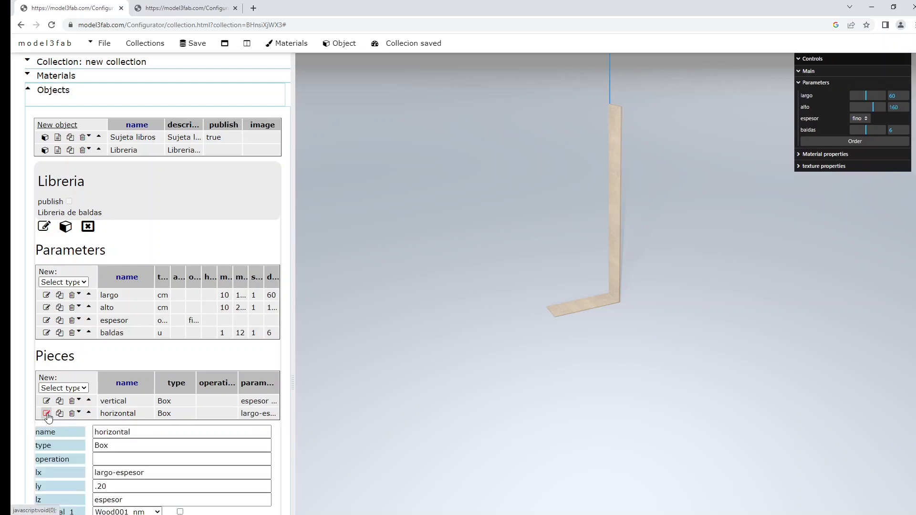
{"action": "scroll", "coordinate": [225, 376], "scroll_direction": "down", "scroll_amount": 1}
{"action": "scroll", "coordinate": [225, 380], "scroll_direction": "down", "scroll_amount": 3}
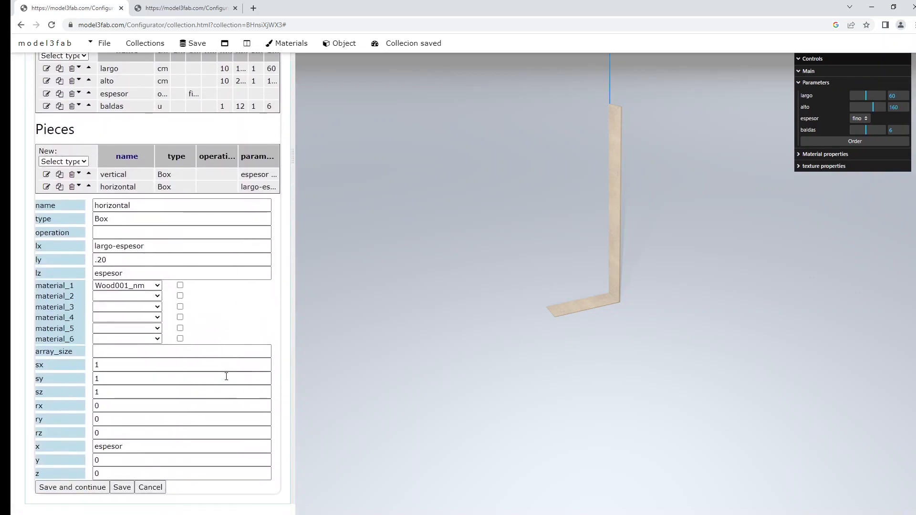
{"action": "left_click_drag", "start_coordinate": [76, 352], "coordinate": [33, 352]}
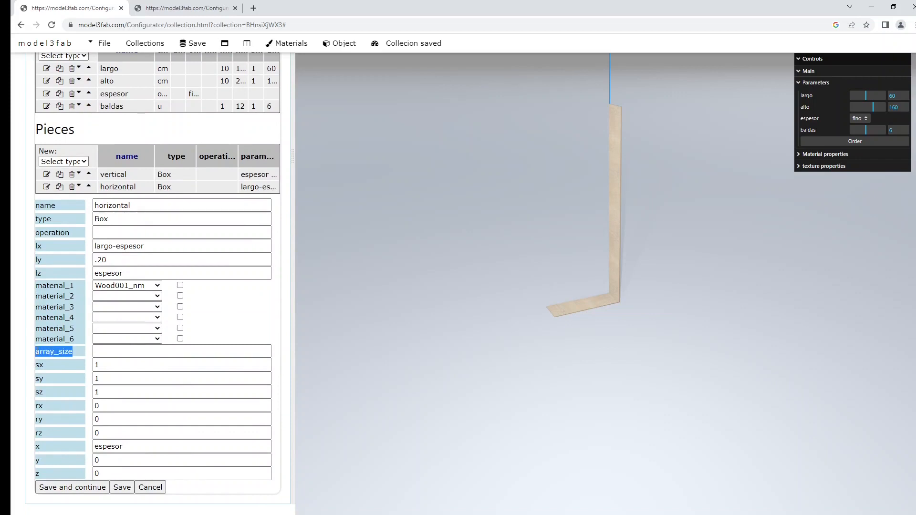
{"action": "left_click", "coordinate": [115, 348]}
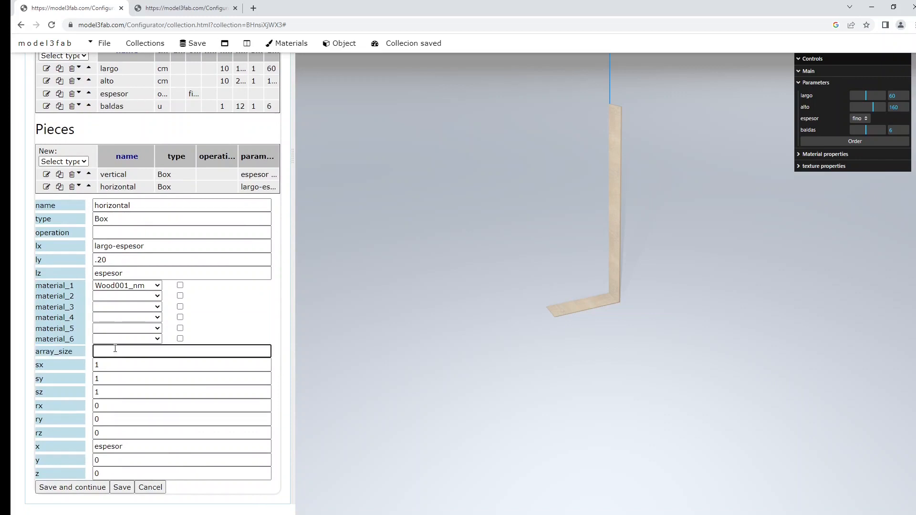
{"action": "type", "text": "3"}
{"action": "left_click_drag", "start_coordinate": [112, 474], "coordinate": [71, 479]}
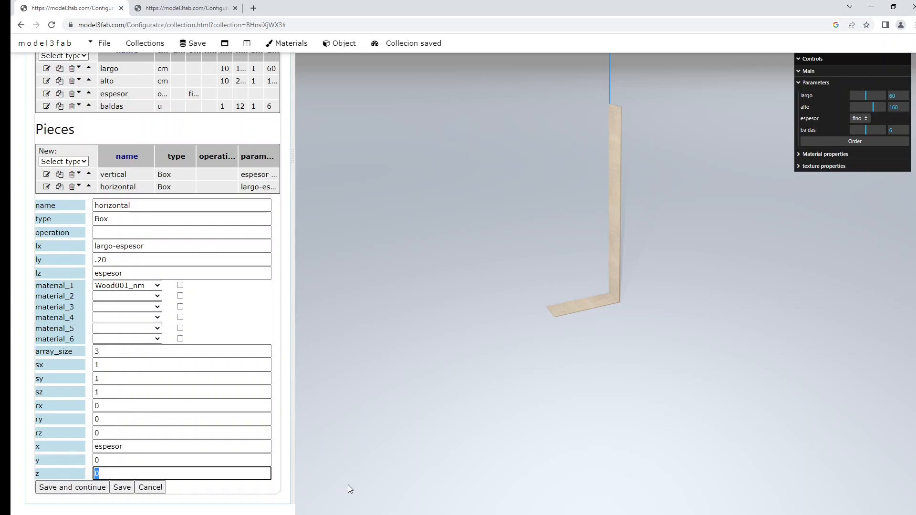
{"action": "type", "text": "index"}
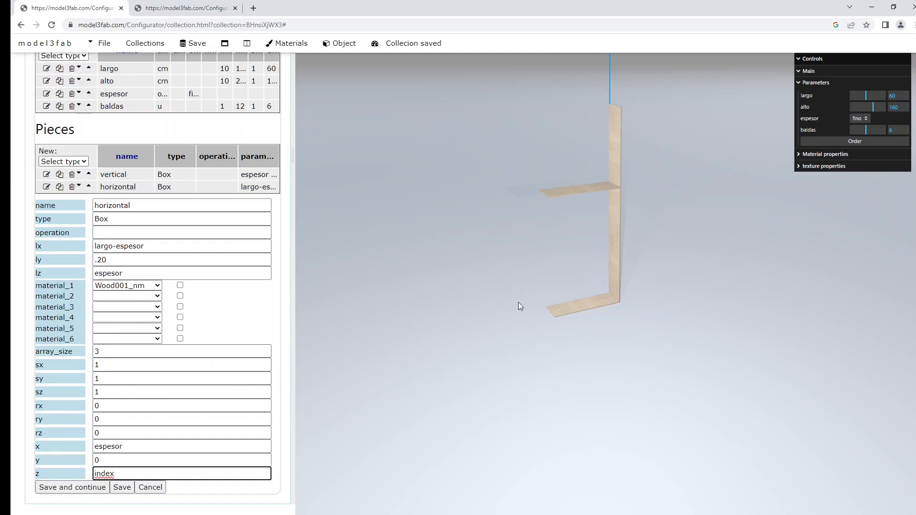
Step: Extend the shelf z formula to index*(alto/(baldas-2)) so three shelves stack up the side board
{"action": "scroll", "coordinate": [518, 302], "scroll_direction": "down", "scroll_amount": 4}
{"action": "left_click_drag", "start_coordinate": [578, 120], "coordinate": [598, 132]}
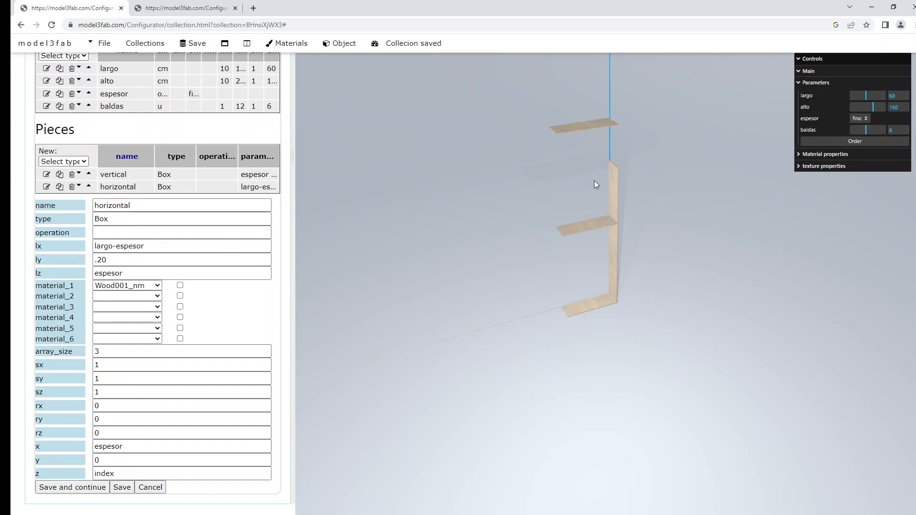
{"action": "left_click", "coordinate": [154, 473]}
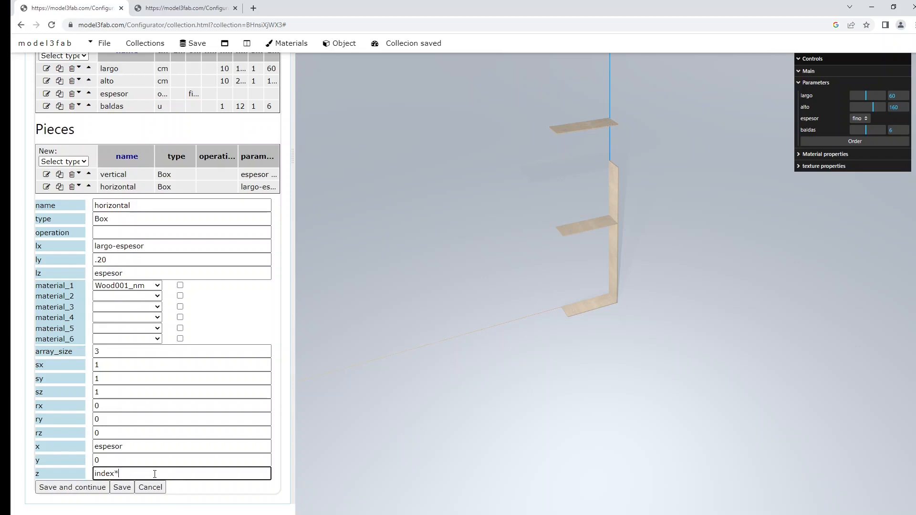
{"action": "type", "text": "*(alto/(baldas-2)"}
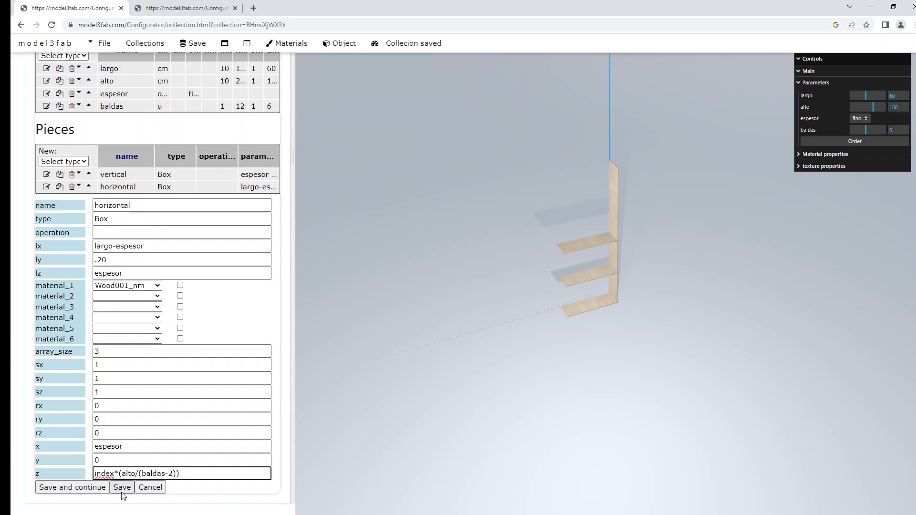
{"action": "type", "text": ")"}
{"action": "left_click_drag", "start_coordinate": [112, 351], "coordinate": [90, 352]}
{"action": "left_click", "coordinate": [112, 110]}
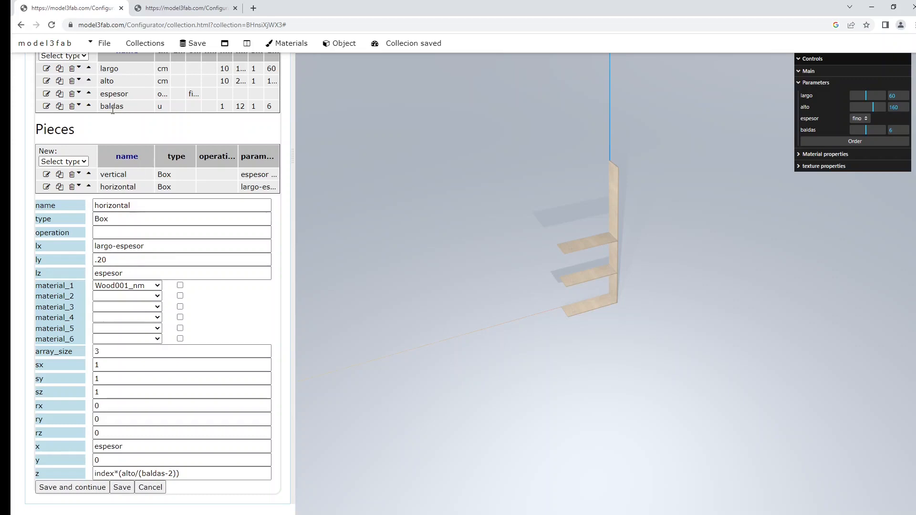
Step: Replace the shelf copy count 3 with baldas, then try baldas at 7 and alto at 147
{"action": "double_click", "coordinate": [112, 107]}
{"action": "key", "text": "ctrl+c"}
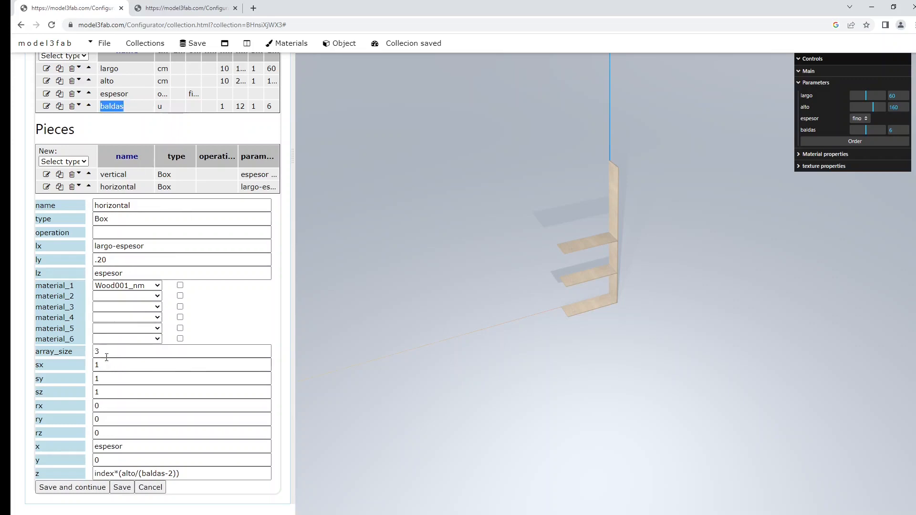
{"action": "left_click_drag", "start_coordinate": [107, 357], "coordinate": [64, 349]}
{"action": "key", "text": "ctrl+v"}
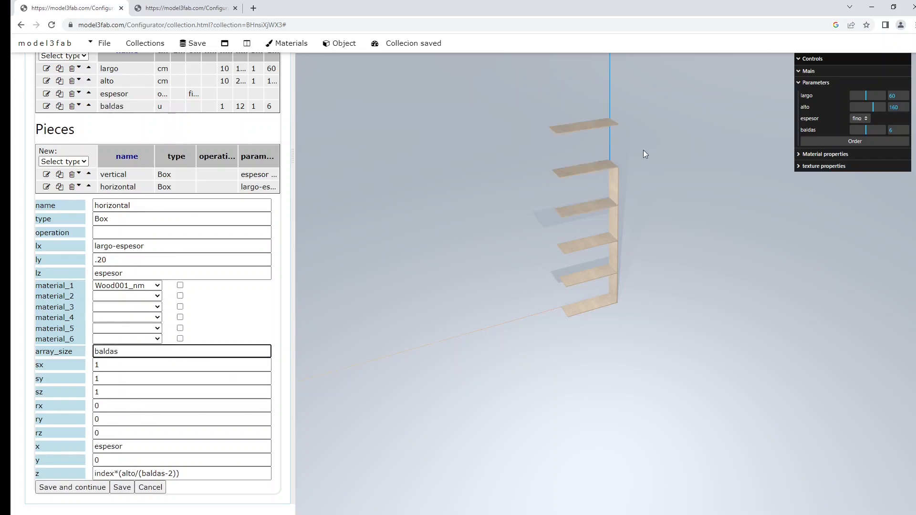
{"action": "mouse_move", "coordinate": [871, 127]}
{"action": "left_mouse_down"}
{"action": "mouse_move", "coordinate": [858, 135]}
{"action": "mouse_move", "coordinate": [869, 128]}
{"action": "left_mouse_up"}
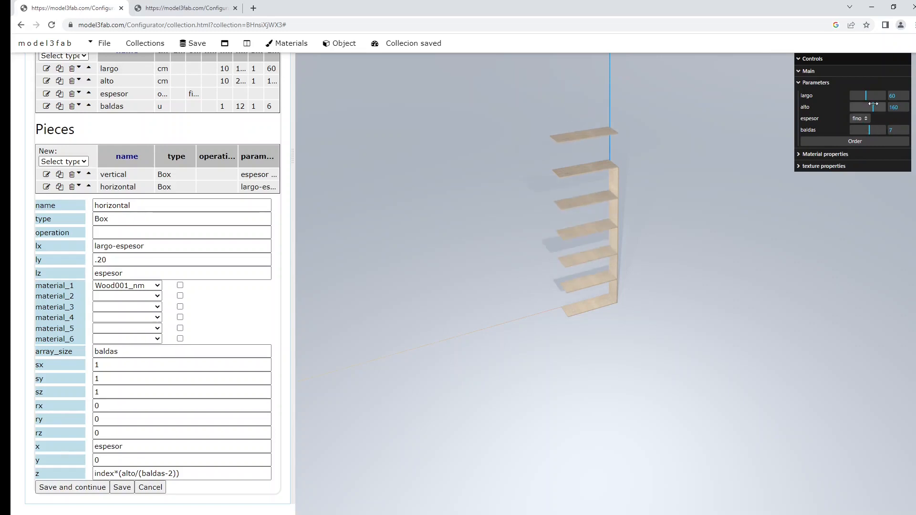
{"action": "mouse_move", "coordinate": [872, 103]}
{"action": "left_mouse_down"}
{"action": "mouse_move", "coordinate": [864, 108]}
{"action": "mouse_move", "coordinate": [871, 108]}
{"action": "left_mouse_up"}
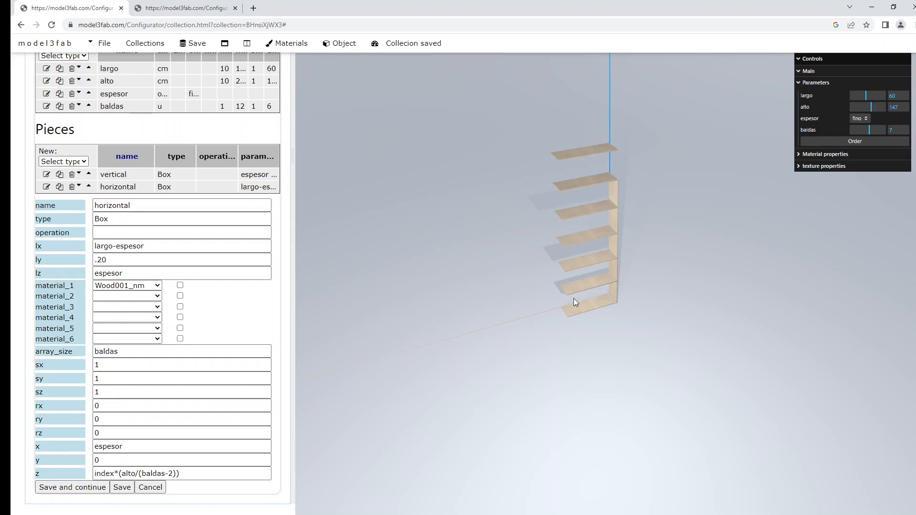
Step: Change the shelf spacing divisor to baldas-1, giving z = index*(alto/(baldas-1))
{"action": "left_click", "coordinate": [171, 474]}
{"action": "key", "text": "BackSpace"}
{"action": "type", "text": "1"}
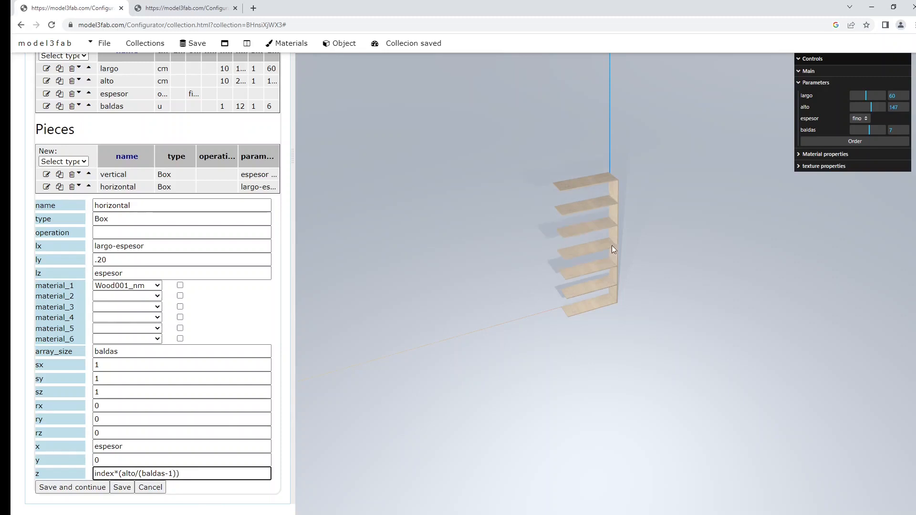
{"action": "left_click_drag", "start_coordinate": [654, 224], "coordinate": [628, 199]}
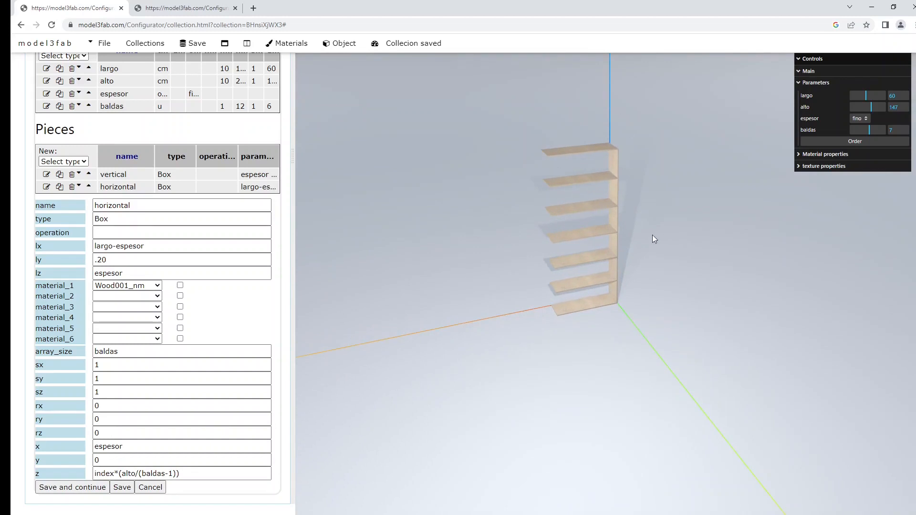
{"action": "scroll", "coordinate": [638, 233], "scroll_direction": "up", "scroll_amount": 7}
{"action": "right_click_drag", "start_coordinate": [670, 158], "coordinate": [692, 211]}
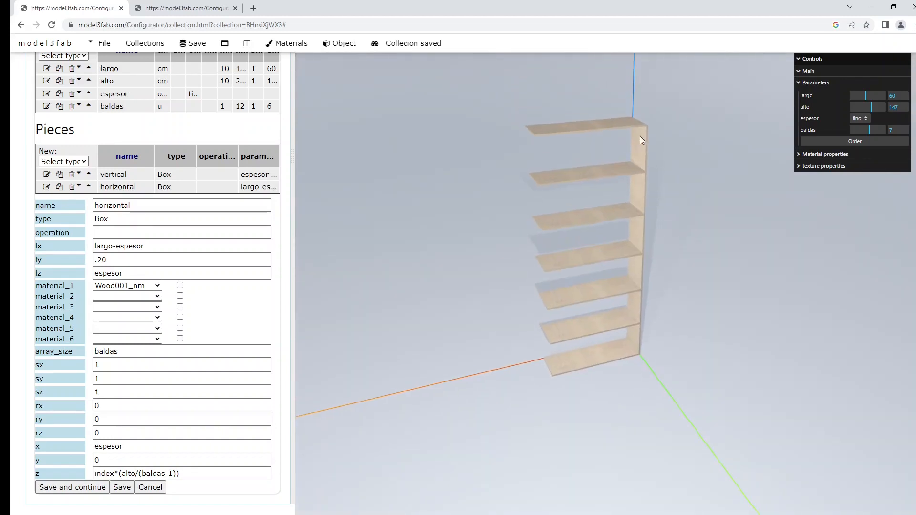
{"action": "scroll", "coordinate": [644, 128], "scroll_direction": "up", "scroll_amount": 6}
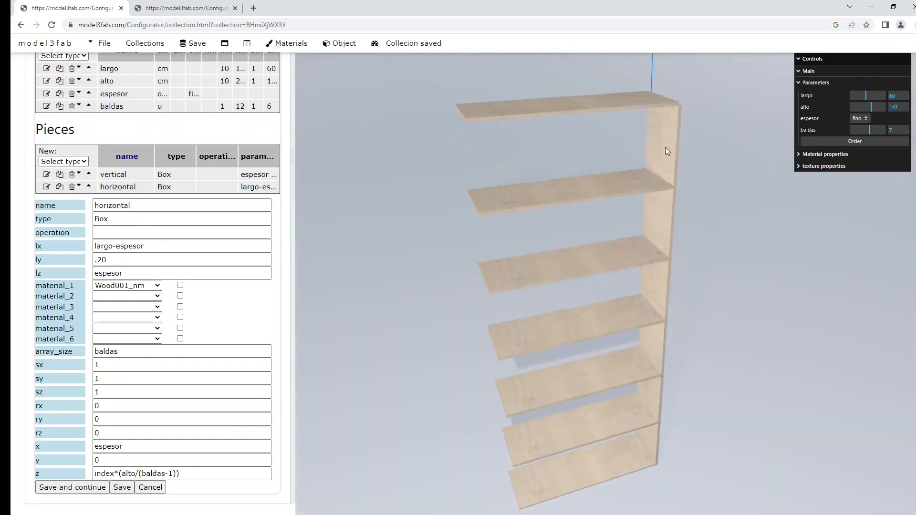
Step: Inspect the re-spaced top shelves from the front and above, then bring up the vertical side board's settings
{"action": "left_click_drag", "start_coordinate": [694, 120], "coordinate": [642, 158]}
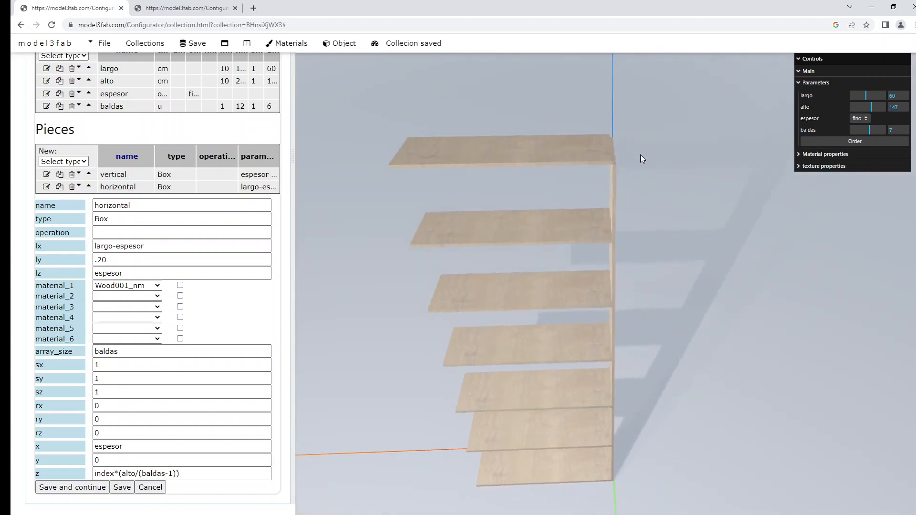
{"action": "scroll", "coordinate": [603, 185], "scroll_direction": "up", "scroll_amount": 5}
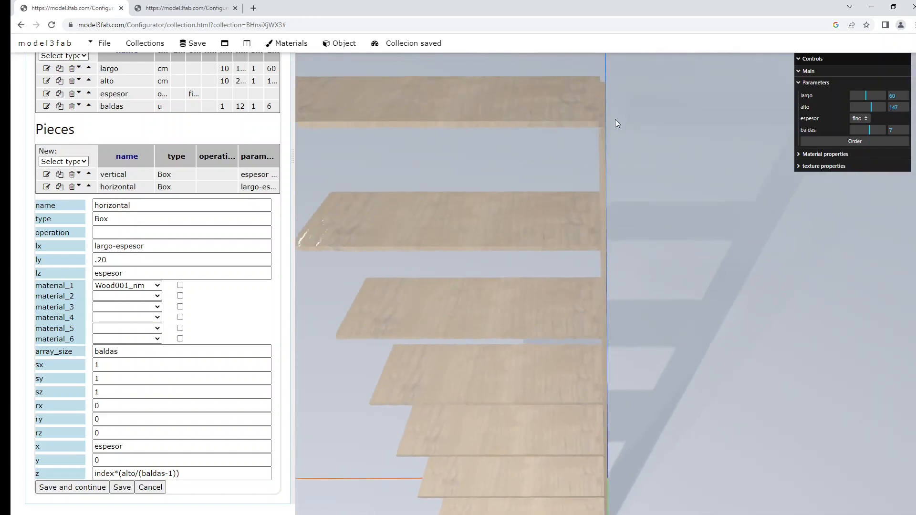
{"action": "left_click_drag", "start_coordinate": [616, 123], "coordinate": [682, 219]}
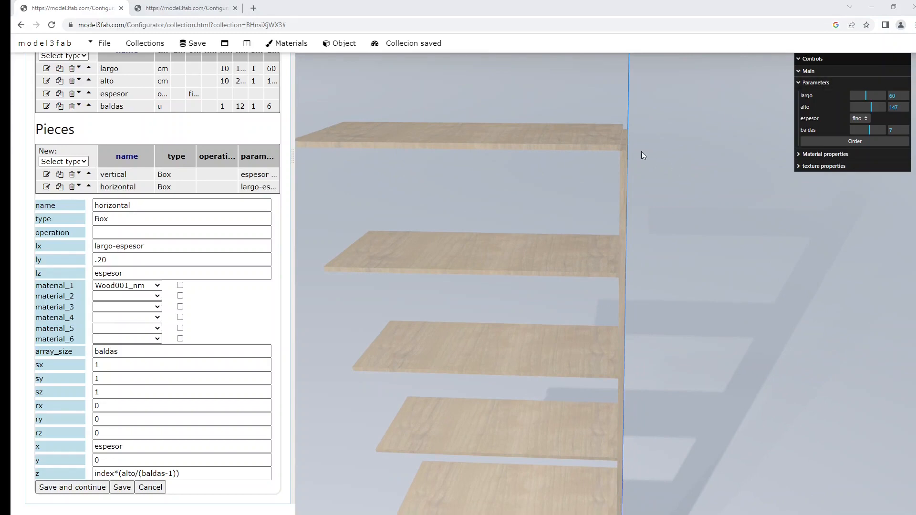
{"action": "left_click_drag", "start_coordinate": [626, 142], "coordinate": [682, 181]}
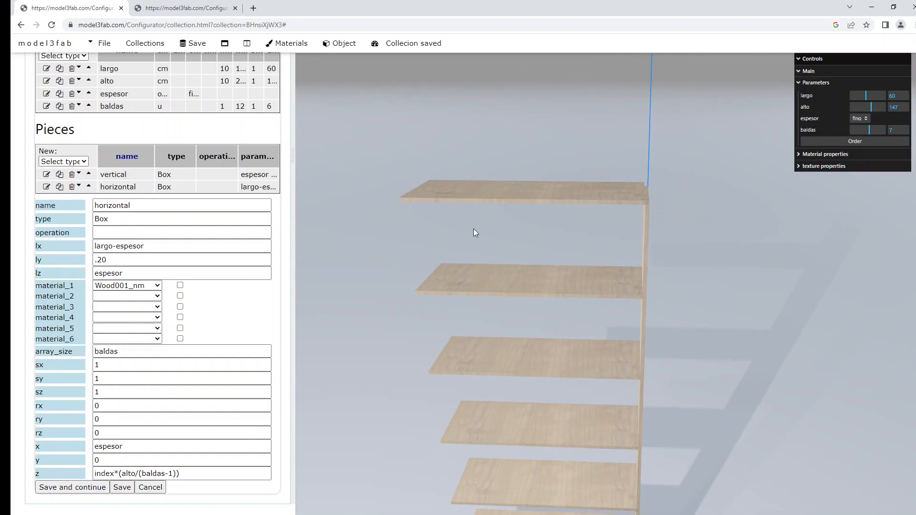
{"action": "left_click_drag", "start_coordinate": [474, 228], "coordinate": [504, 195]}
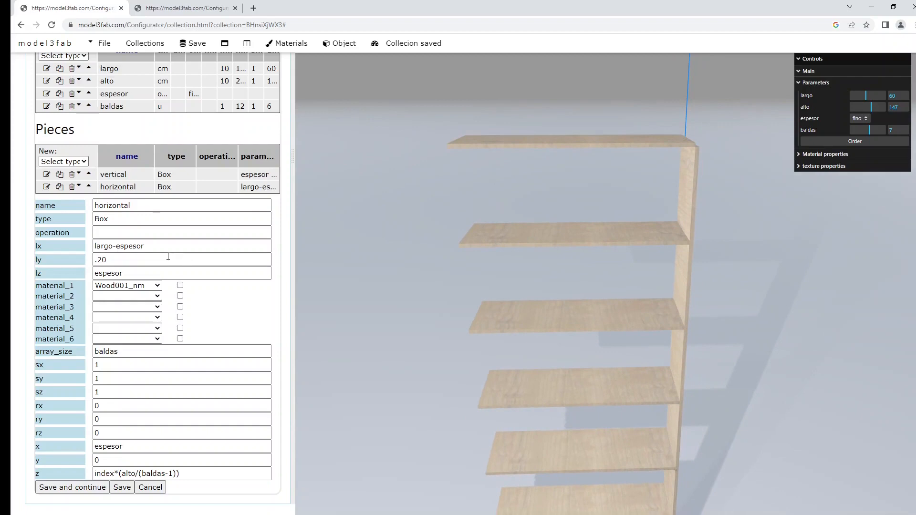
{"action": "left_click", "coordinate": [47, 175]}
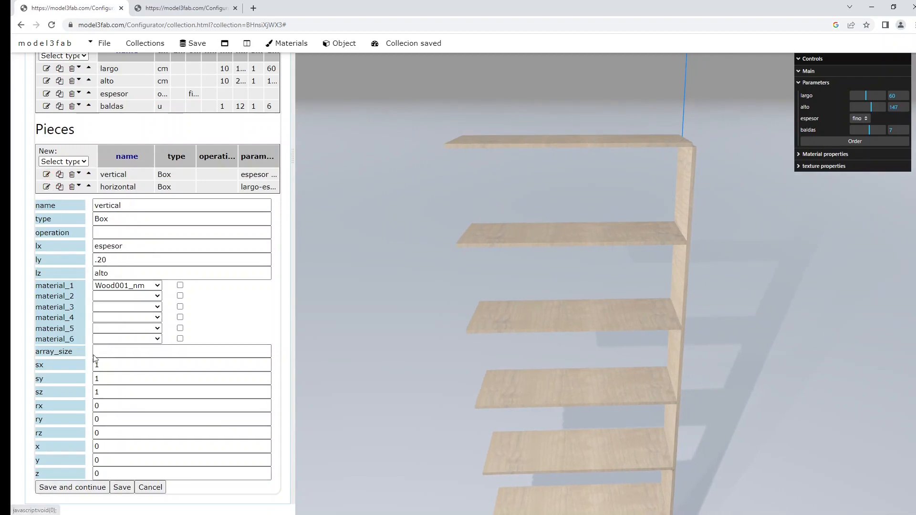
Step: Give the vertical side board array_size 2 with its x position set to index
{"action": "left_click", "coordinate": [113, 351]}
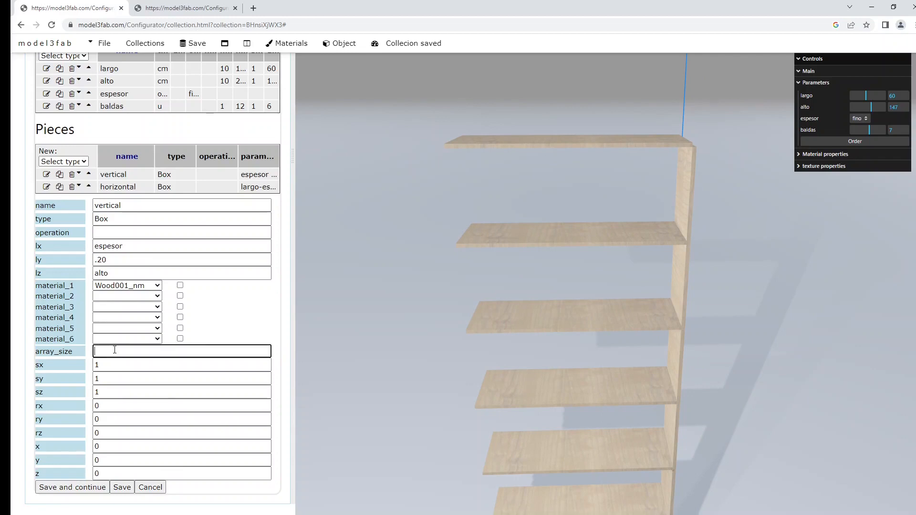
{"action": "type", "text": "2"}
{"action": "key", "text": "Tab"}
{"action": "key", "text": "Tab"}
{"action": "key", "text": "Tab"}
{"action": "key", "text": "Tab"}
{"action": "key", "text": "Tab"}
{"action": "key", "text": "Tab"}
{"action": "key", "text": "Tab"}
{"action": "type", "text": "index"}
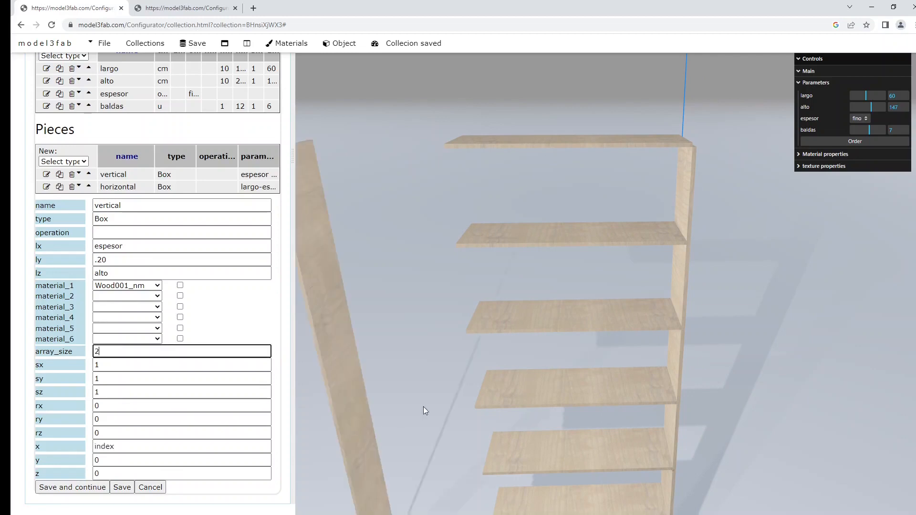
{"action": "left_click_drag", "start_coordinate": [422, 407], "coordinate": [480, 343]}
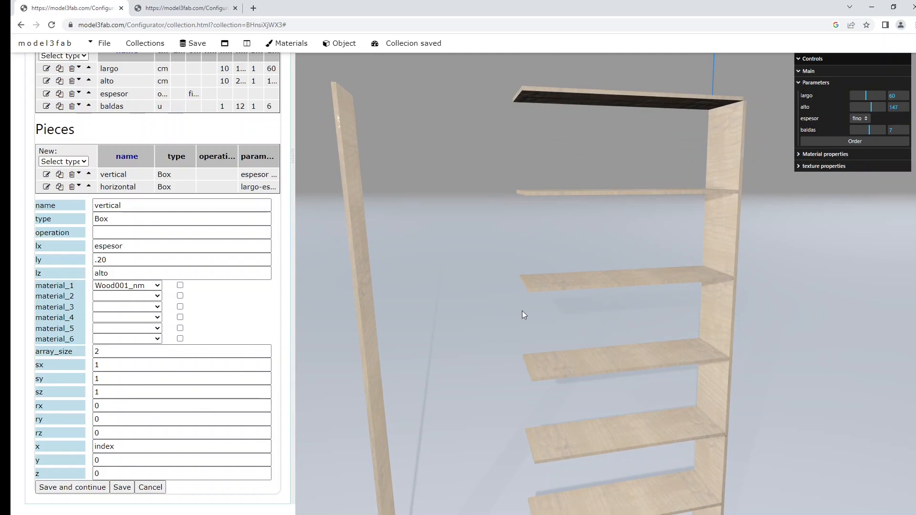
{"action": "scroll", "coordinate": [525, 307], "scroll_direction": "down", "scroll_amount": 2}
{"action": "left_click_drag", "start_coordinate": [611, 357], "coordinate": [645, 342]}
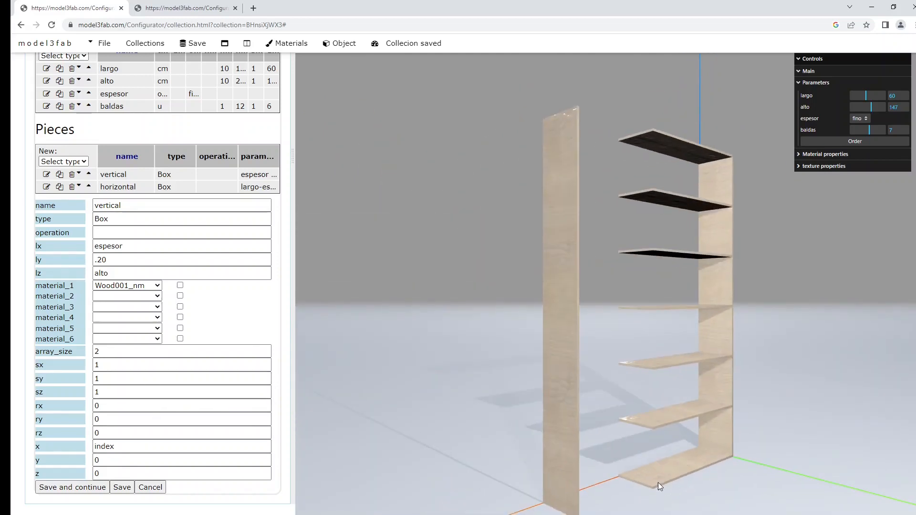
Step: Move the index offset from the x position to y and view the second side board
{"action": "double_click", "coordinate": [112, 445]}
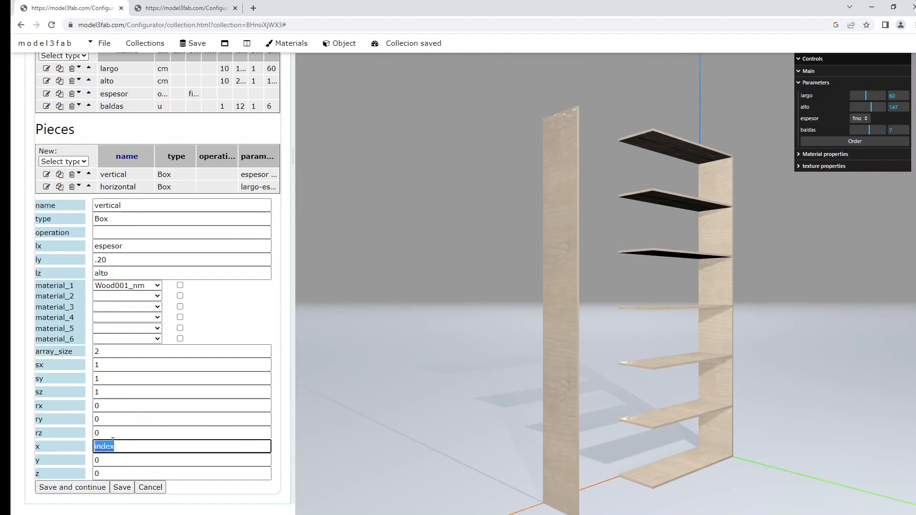
{"action": "key", "text": "BackSpace"}
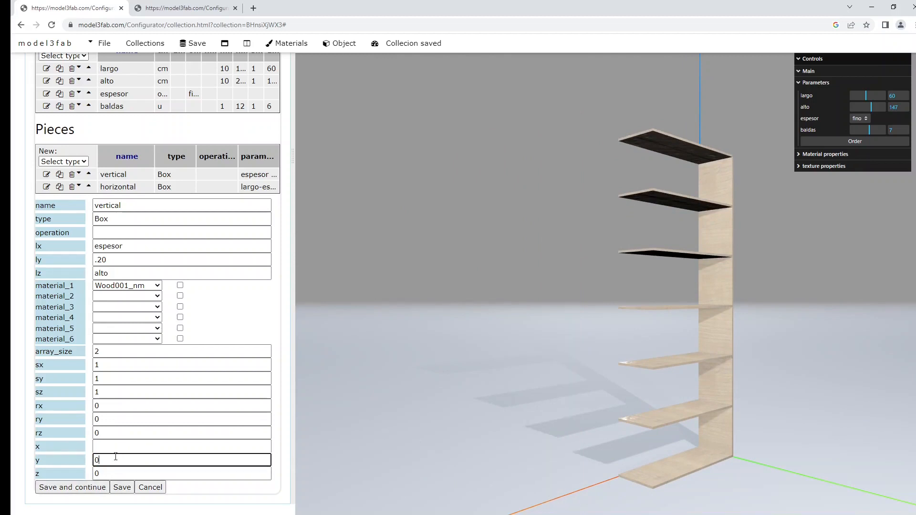
{"action": "key", "text": "Tab"}
{"action": "type", "text": "index"}
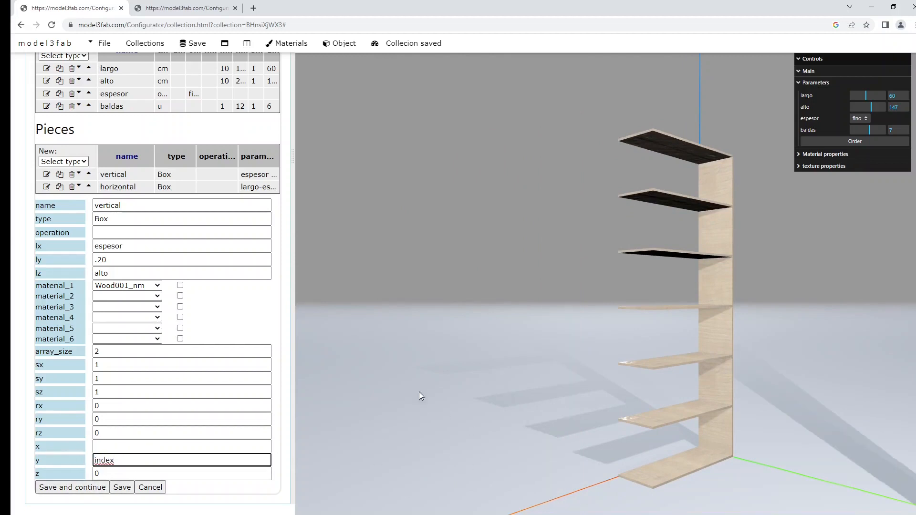
{"action": "right_click_drag", "start_coordinate": [802, 271], "coordinate": [760, 249]}
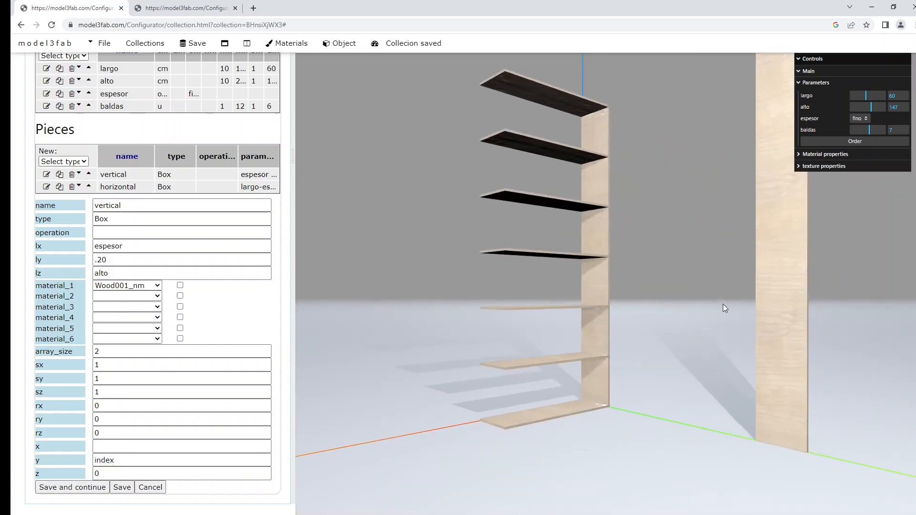
{"action": "scroll", "coordinate": [713, 307], "scroll_direction": "down", "scroll_amount": 3}
{"action": "scroll", "coordinate": [714, 307], "scroll_direction": "down", "scroll_amount": 3}
{"action": "right_click_drag", "start_coordinate": [619, 267], "coordinate": [618, 316]}
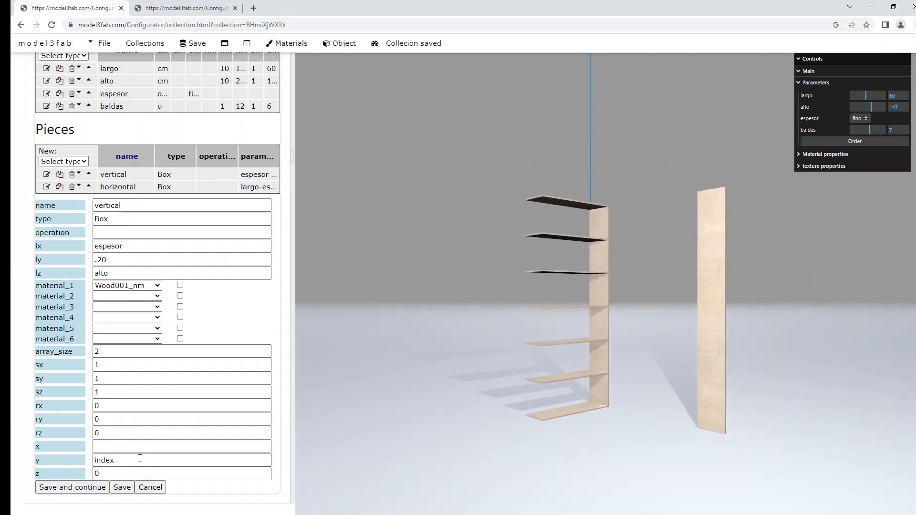
Step: Clear the y and z offsets and put index back in x, so the second upright sits beside the shelves
{"action": "left_click_drag", "start_coordinate": [139, 459], "coordinate": [68, 459]}
{"action": "key", "text": "BackSpace"}
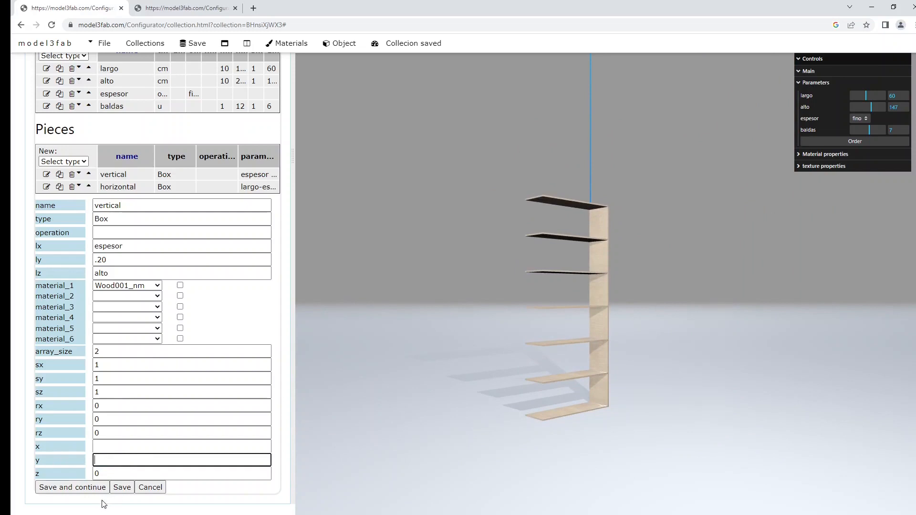
{"action": "double_click", "coordinate": [105, 471]}
{"action": "type", "text": "index"}
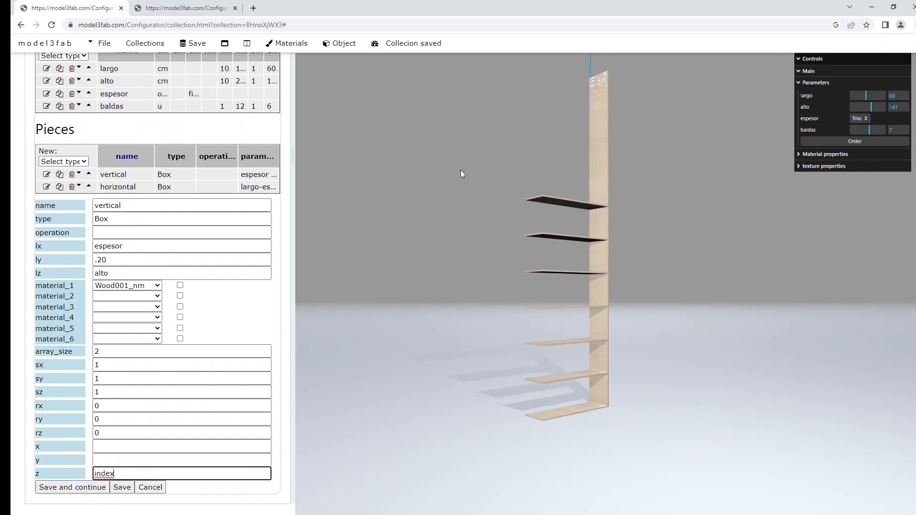
{"action": "left_click_drag", "start_coordinate": [117, 474], "coordinate": [64, 465]}
{"action": "key", "text": "BackSpace"}
{"action": "left_click", "coordinate": [128, 445]}
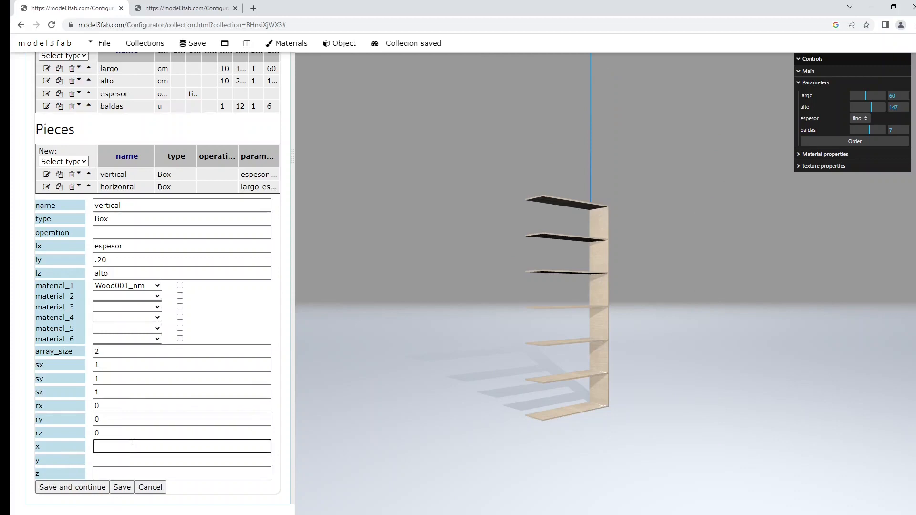
{"action": "type", "text": "index"}
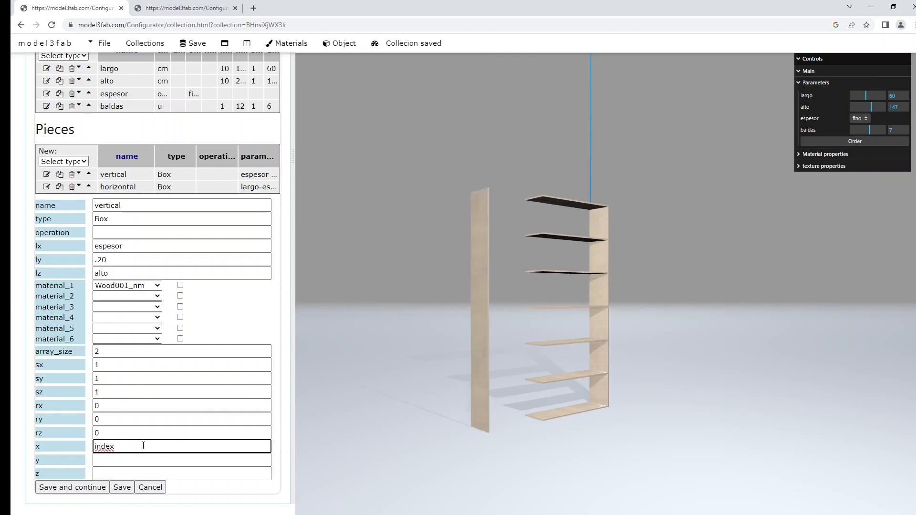
{"action": "left_click_drag", "start_coordinate": [491, 370], "coordinate": [488, 400]}
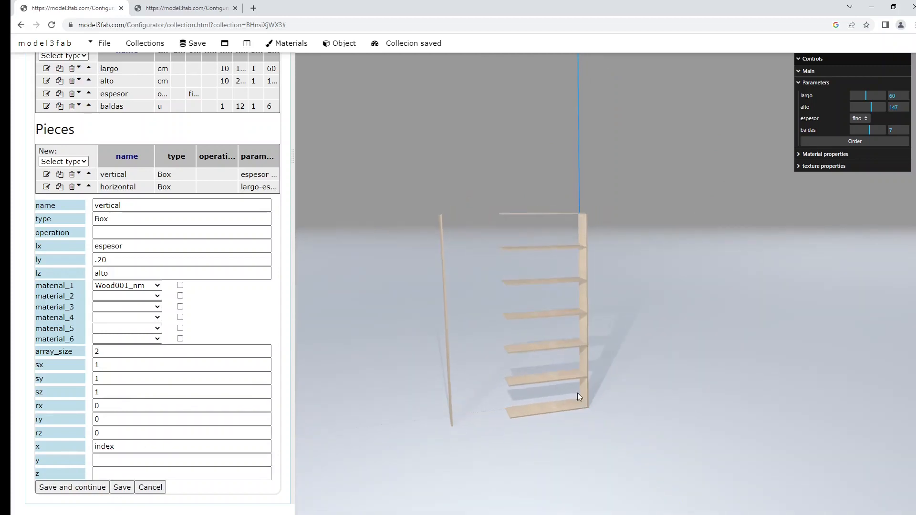
Step: Change the vertical board's x to index*largo, placing the second board at the shelves' far end
{"action": "left_click", "coordinate": [141, 447]}
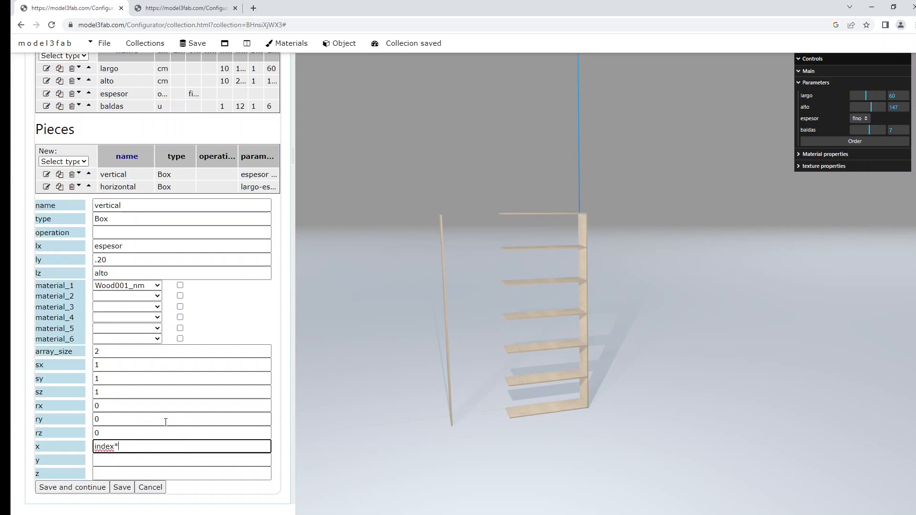
{"action": "double_click", "coordinate": [109, 69]}
{"action": "key", "text": "ctrl+c"}
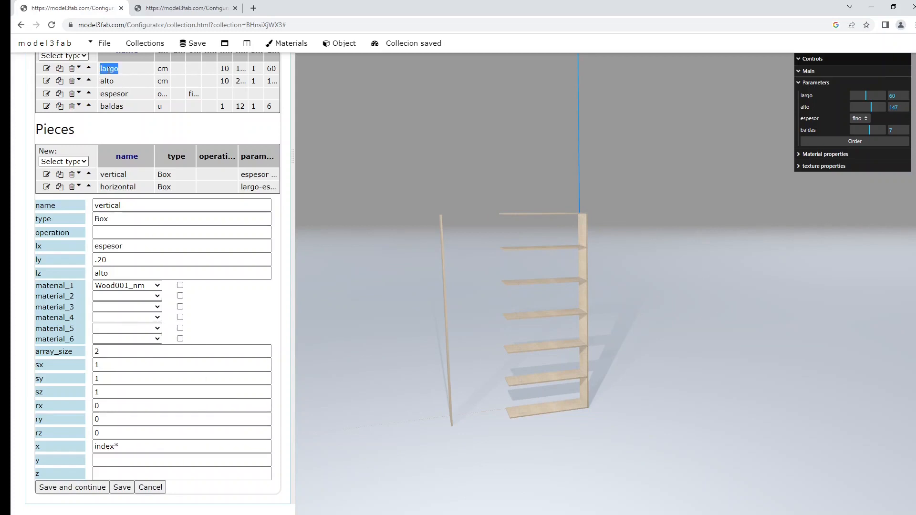
{"action": "left_click", "coordinate": [130, 444]}
{"action": "key", "text": "ctrl+v"}
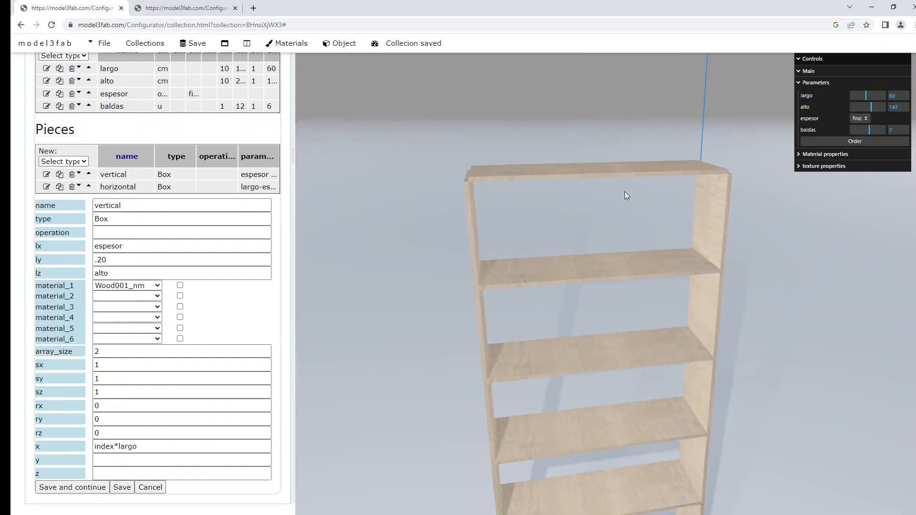
{"action": "left_click_drag", "start_coordinate": [625, 191], "coordinate": [621, 192]}
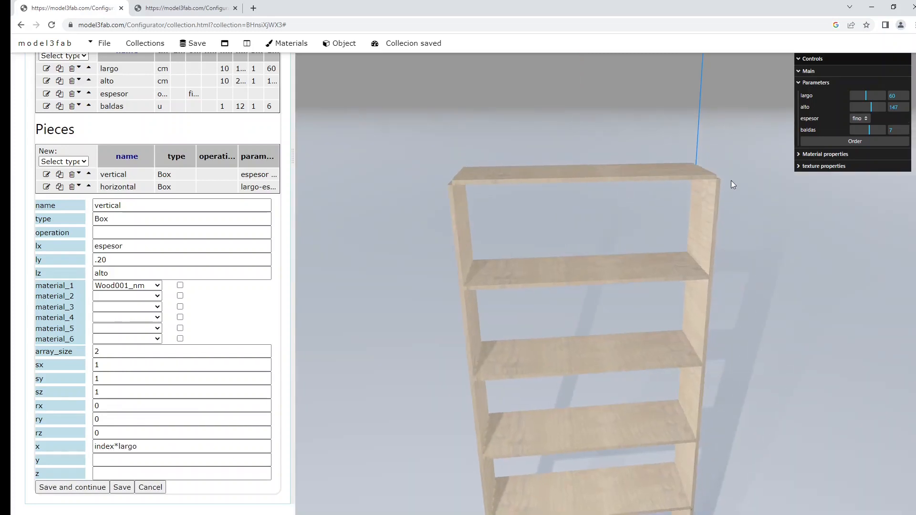
{"action": "left_click_drag", "start_coordinate": [702, 201], "coordinate": [643, 342]}
{"action": "left_click_drag", "start_coordinate": [645, 243], "coordinate": [668, 239]}
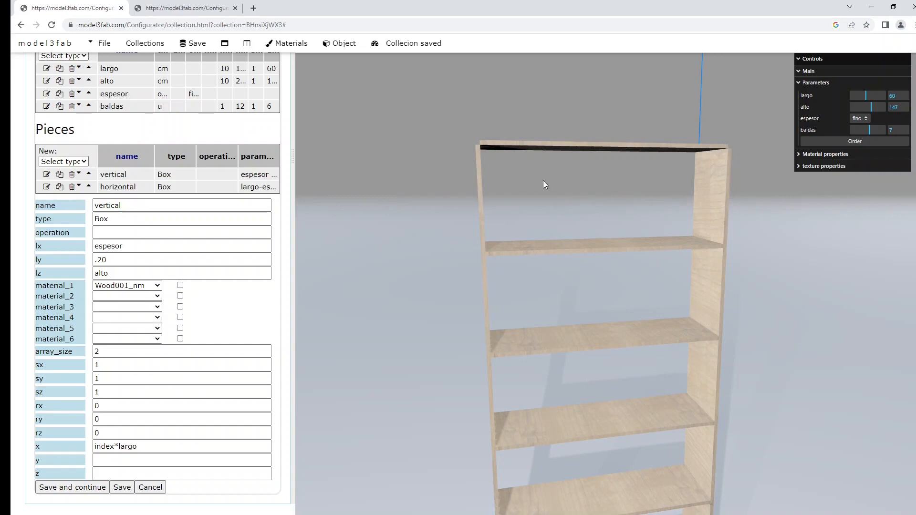
{"action": "left_click_drag", "start_coordinate": [614, 191], "coordinate": [643, 200]}
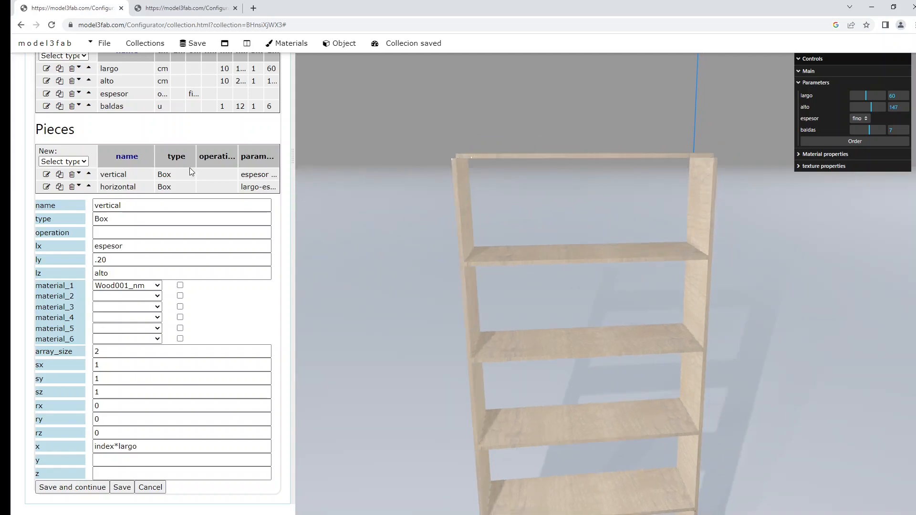
Step: Make the horizontal shelves' lx read largo-espesor*2 so they fit between the side boards
{"action": "left_click", "coordinate": [46, 187]}
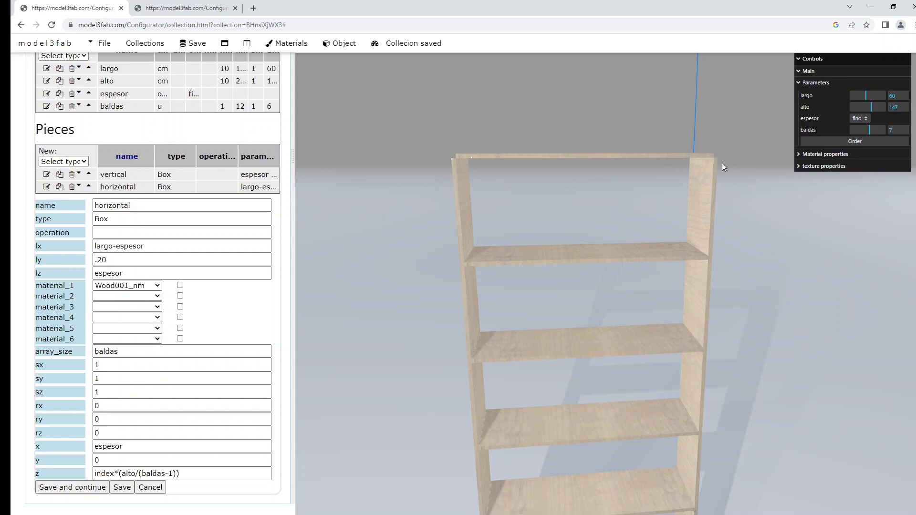
{"action": "left_click", "coordinate": [163, 244]}
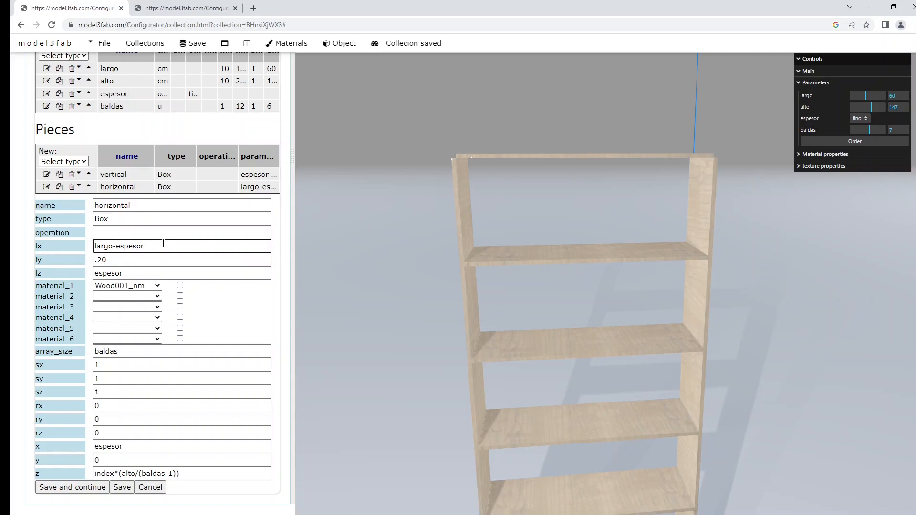
{"action": "type", "text": "*2"}
{"action": "left_click_drag", "start_coordinate": [486, 185], "coordinate": [448, 177]}
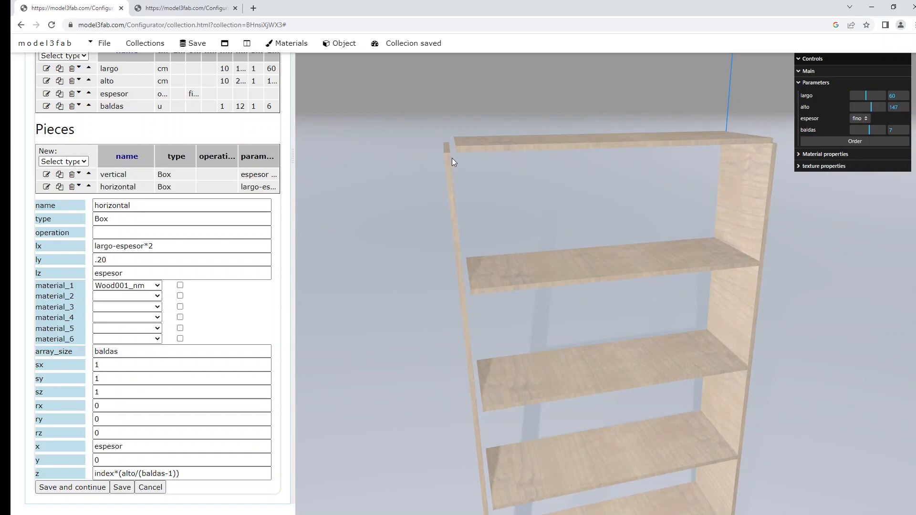
Step: Switch espesor to grueso to preview thicker boards, then bring up the vertical board's settings
{"action": "left_click", "coordinate": [857, 119]}
{"action": "left_click", "coordinate": [865, 148]}
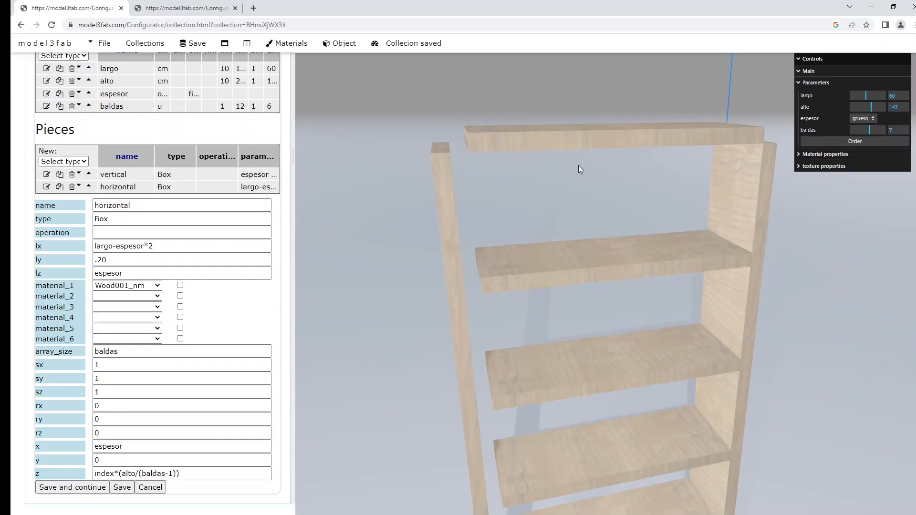
{"action": "mouse_move", "coordinate": [578, 165]}
{"action": "left_mouse_down"}
{"action": "mouse_move", "coordinate": [516, 164]}
{"action": "mouse_move", "coordinate": [576, 164]}
{"action": "left_mouse_up"}
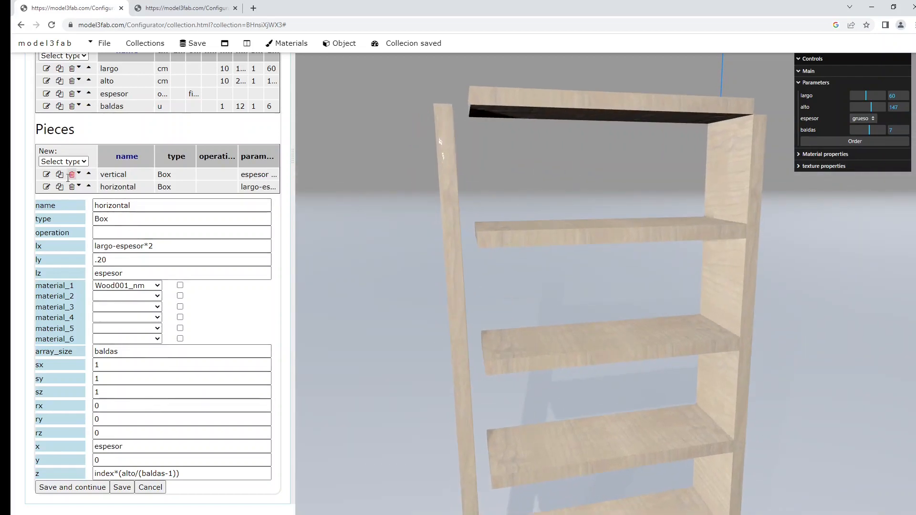
{"action": "left_click", "coordinate": [46, 175]}
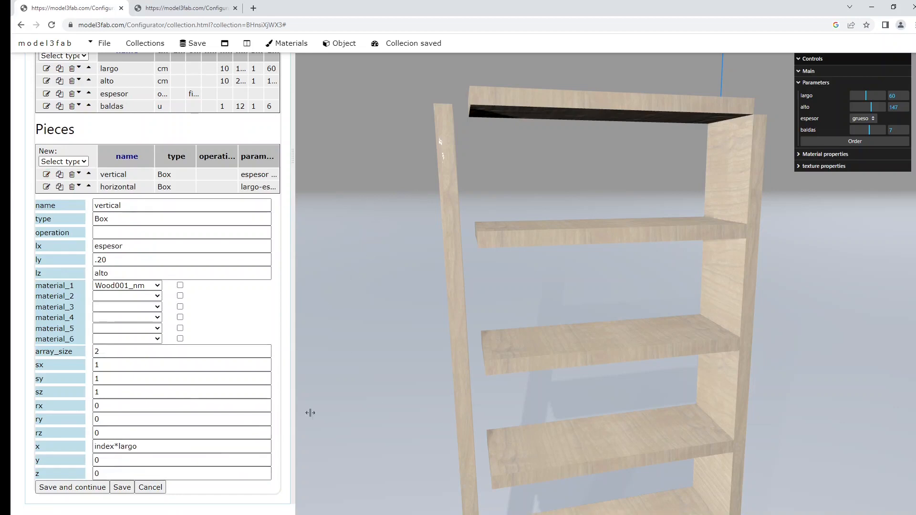
Step: Change the vertical board's x to index*(largo-espesor) so the right board sits flush with the shelves
{"action": "left_click", "coordinate": [139, 446]}
{"action": "left_click", "coordinate": [146, 446]}
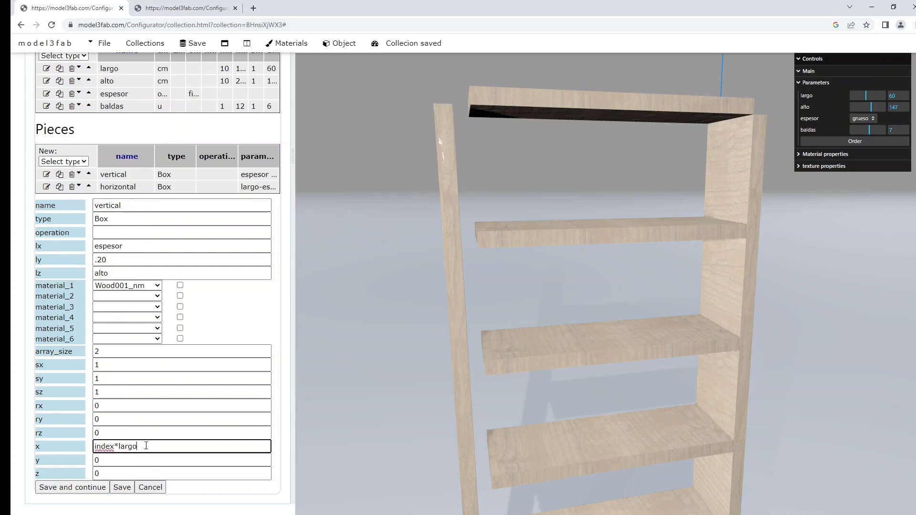
{"action": "type", "text": "-espesor)"}
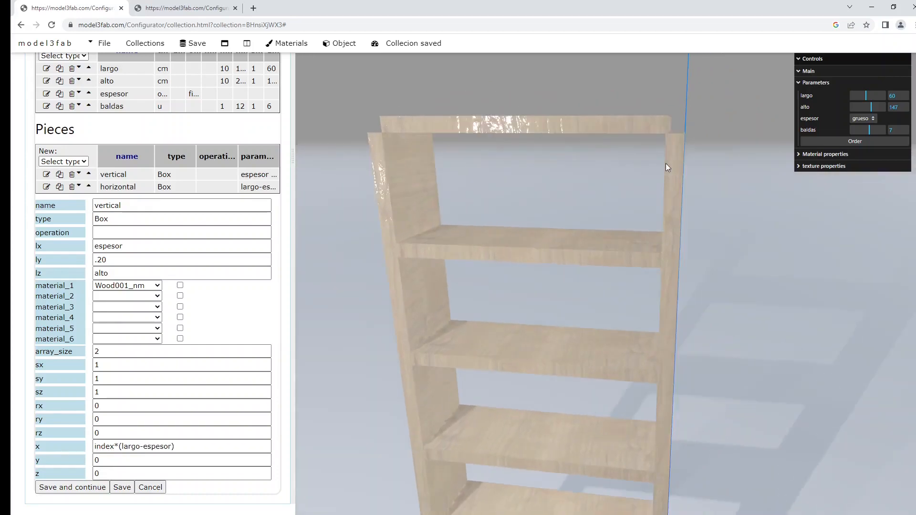
{"action": "left_click_drag", "start_coordinate": [682, 160], "coordinate": [685, 131]}
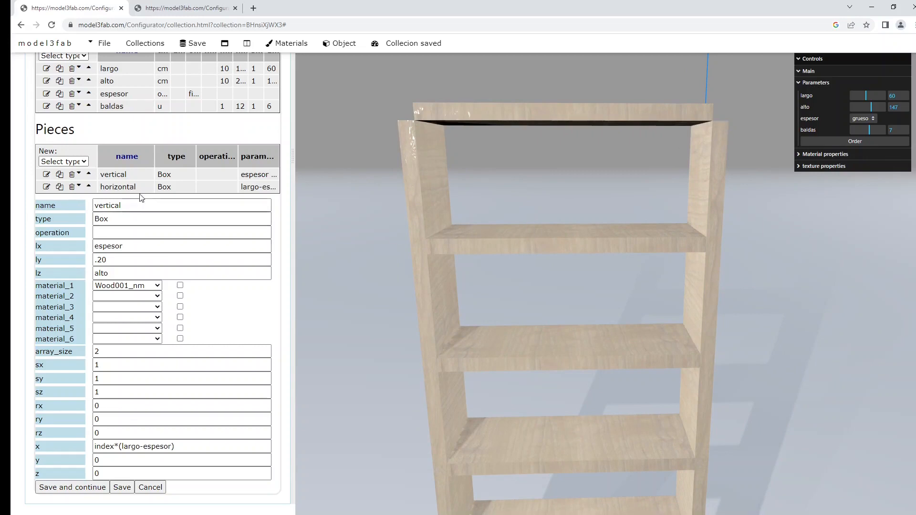
Step: Set the shelf z to index*((alto-espesor)/(baldas-1)) and switch espesor back to fino
{"action": "left_click", "coordinate": [47, 187]}
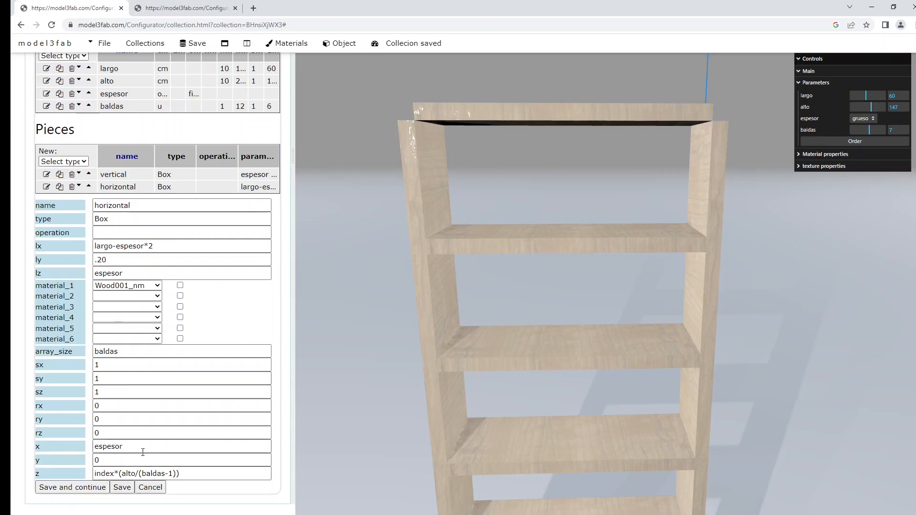
{"action": "left_click", "coordinate": [123, 474]}
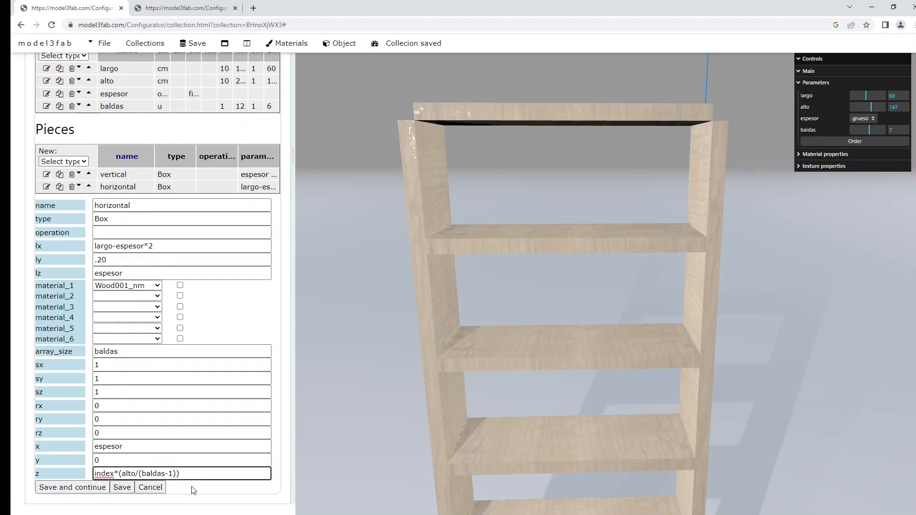
{"action": "type", "text": "(alto)"}
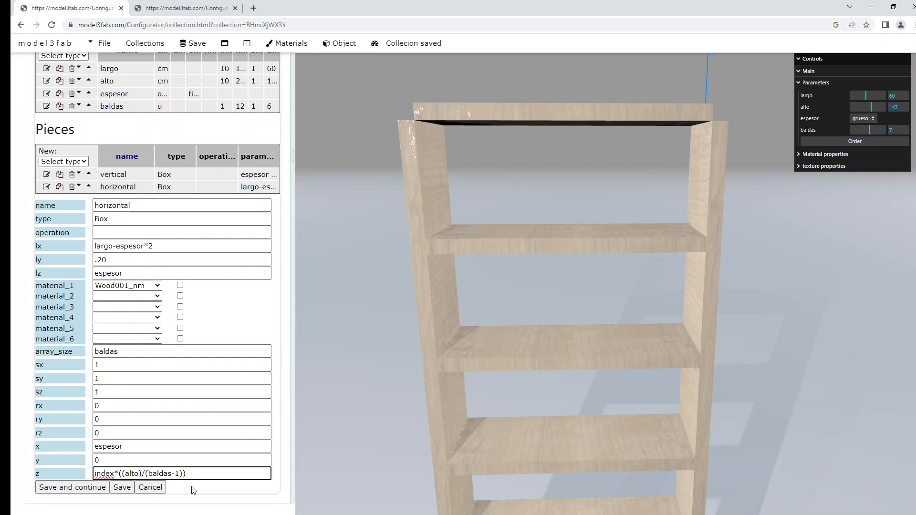
{"action": "key", "text": "Left"}
{"action": "type", "text": "-espesor"}
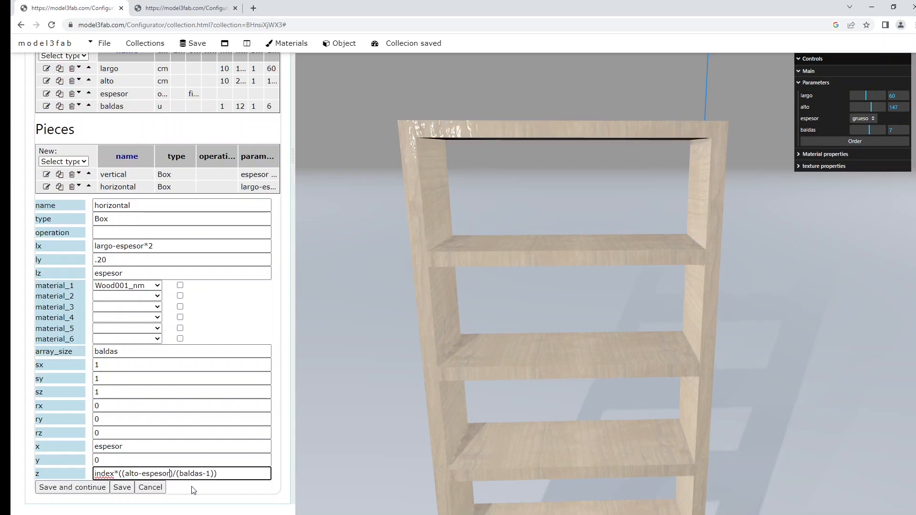
{"action": "left_click", "coordinate": [863, 118]}
{"action": "left_click", "coordinate": [863, 127]}
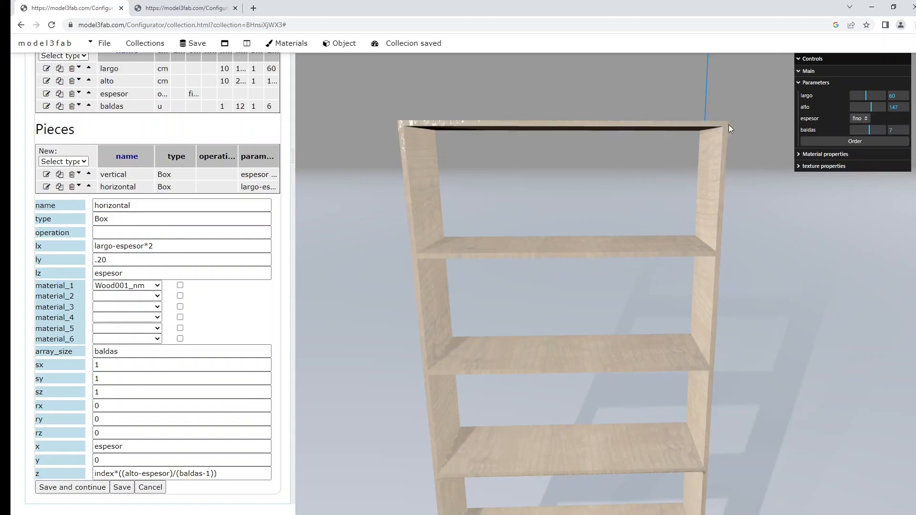
Step: Set espesor to normal and frame the whole seven-shelf bookcase in the view
{"action": "left_click_drag", "start_coordinate": [625, 171], "coordinate": [609, 196]}
{"action": "left_click", "coordinate": [861, 119]}
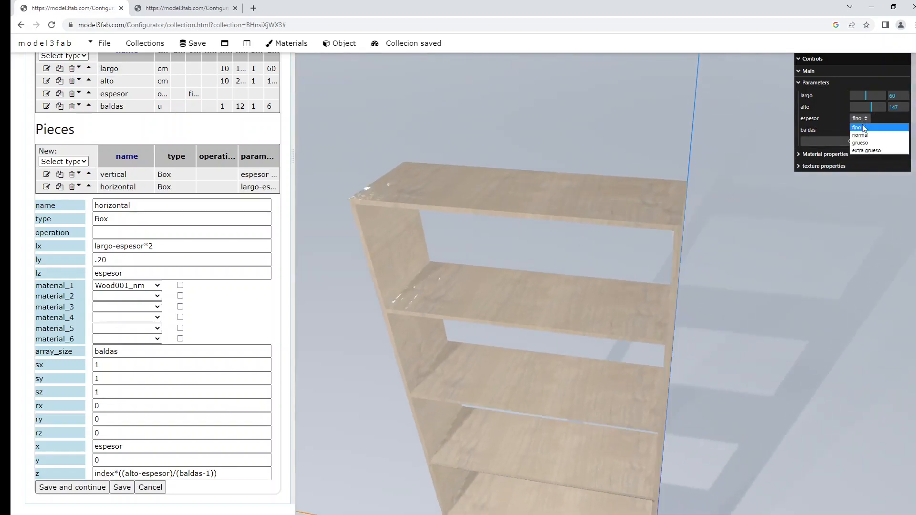
{"action": "left_click", "coordinate": [860, 135]}
{"action": "left_click_drag", "start_coordinate": [746, 232], "coordinate": [755, 220]}
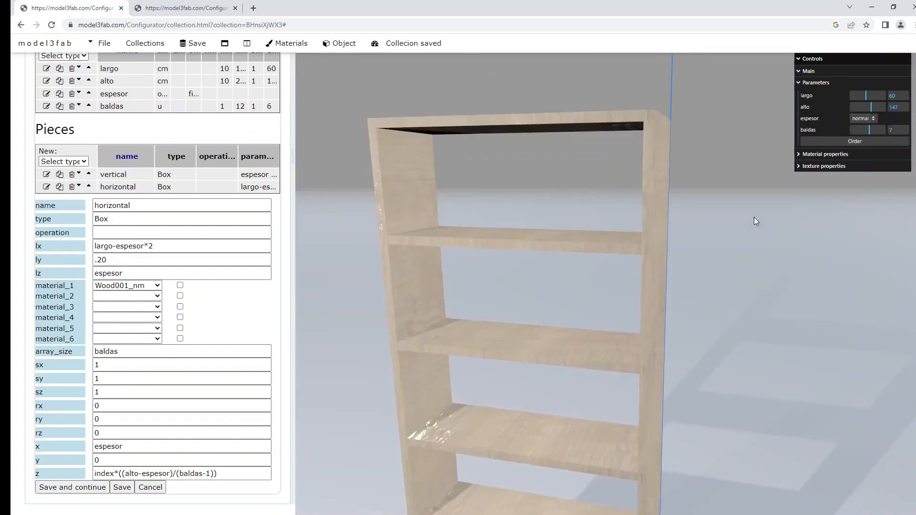
{"action": "scroll", "coordinate": [748, 229], "scroll_direction": "down", "scroll_amount": 5}
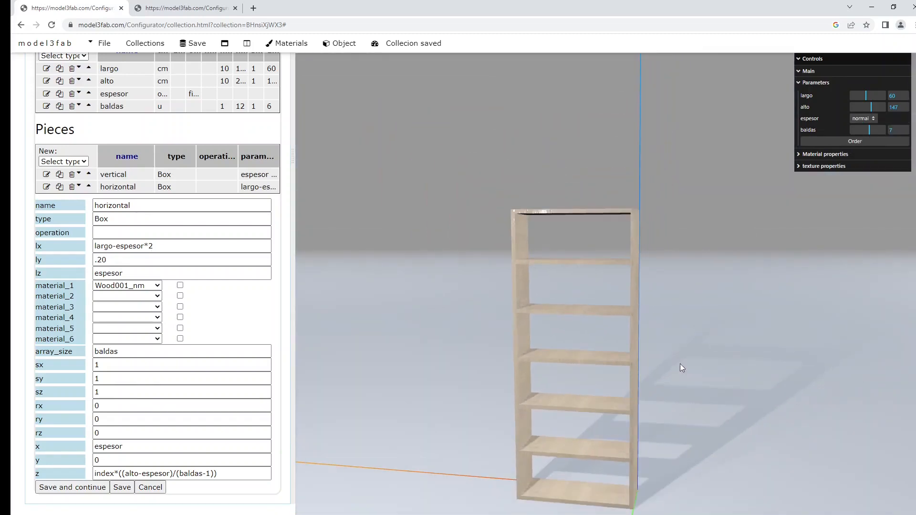
{"action": "left_click_drag", "start_coordinate": [680, 363], "coordinate": [694, 327]}
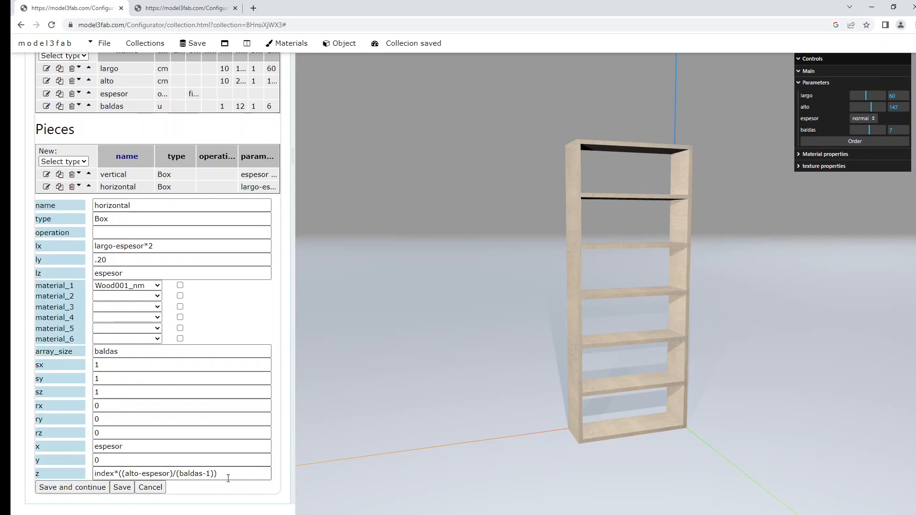
{"action": "right_click_drag", "start_coordinate": [571, 245], "coordinate": [563, 226]}
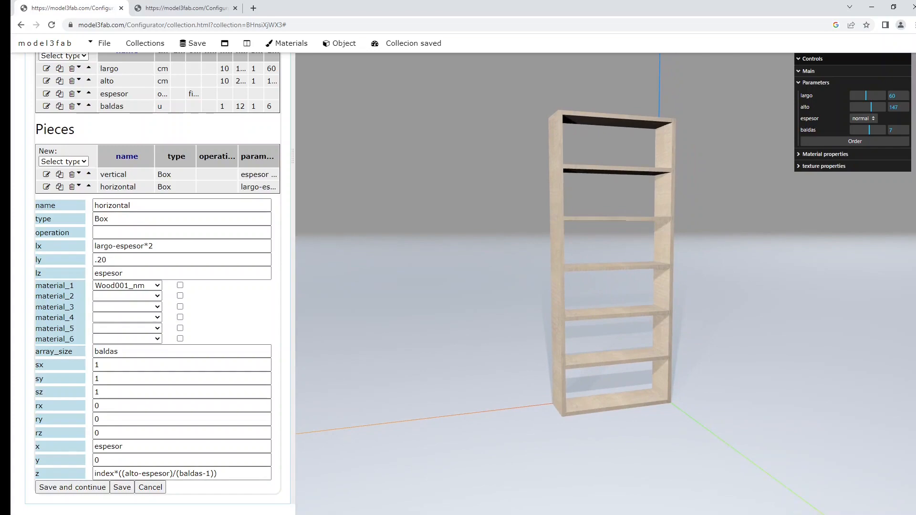